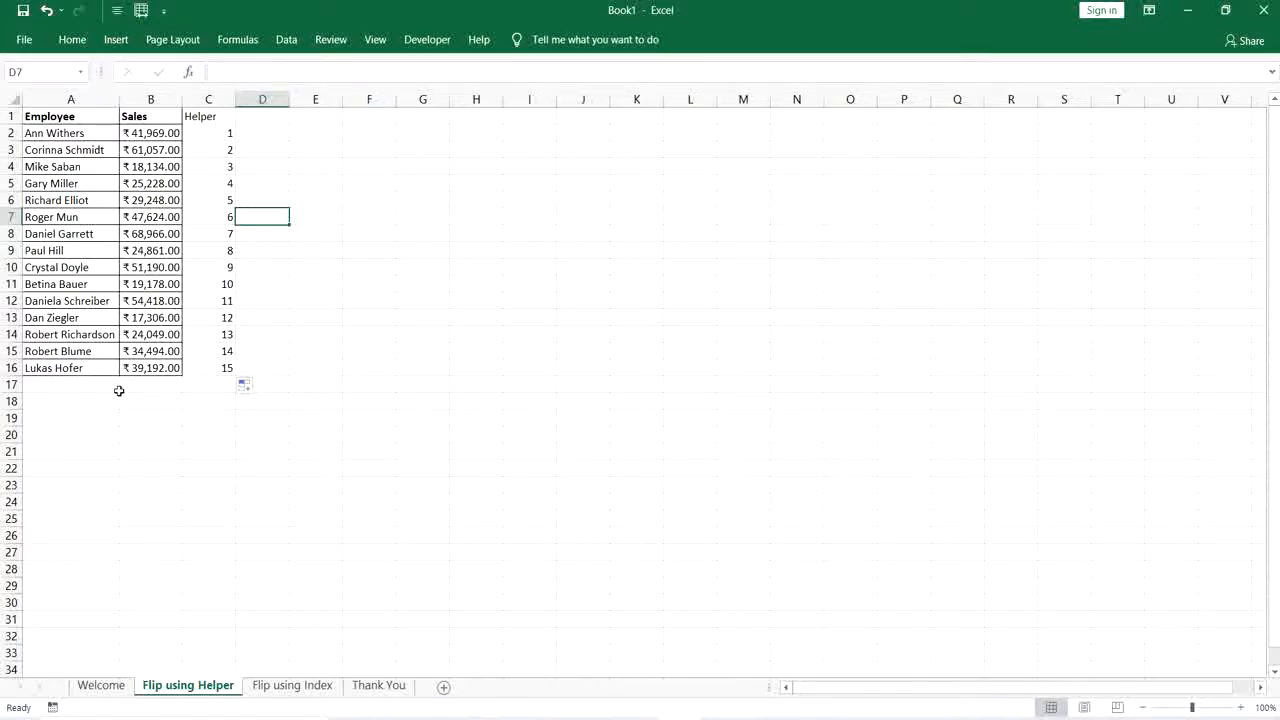
Apply all borders to the whole data table, including the Helper column (A1:C16)
left_click(168, 267)
key("ctrl+a")
key("ctrl+a")
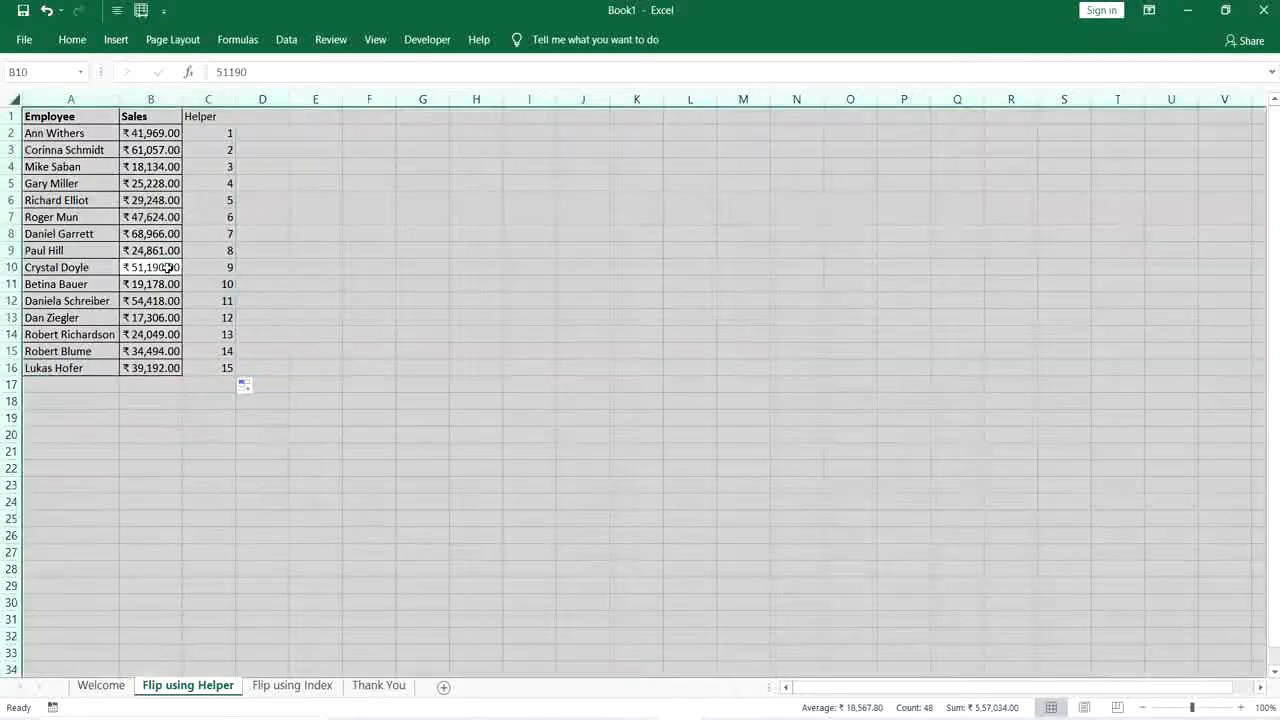
left_click(168, 267)
key("ctrl+a")
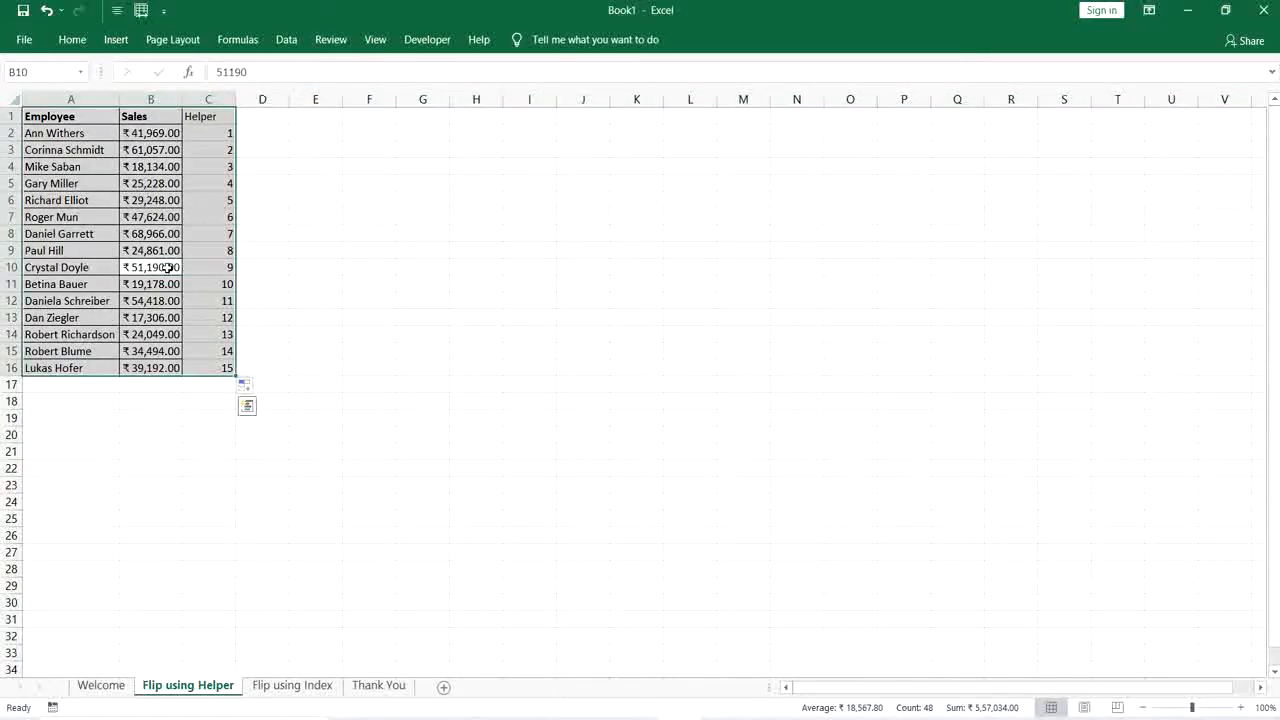
key("alt+h")
key("b")
key("a")
left_click(241, 128)
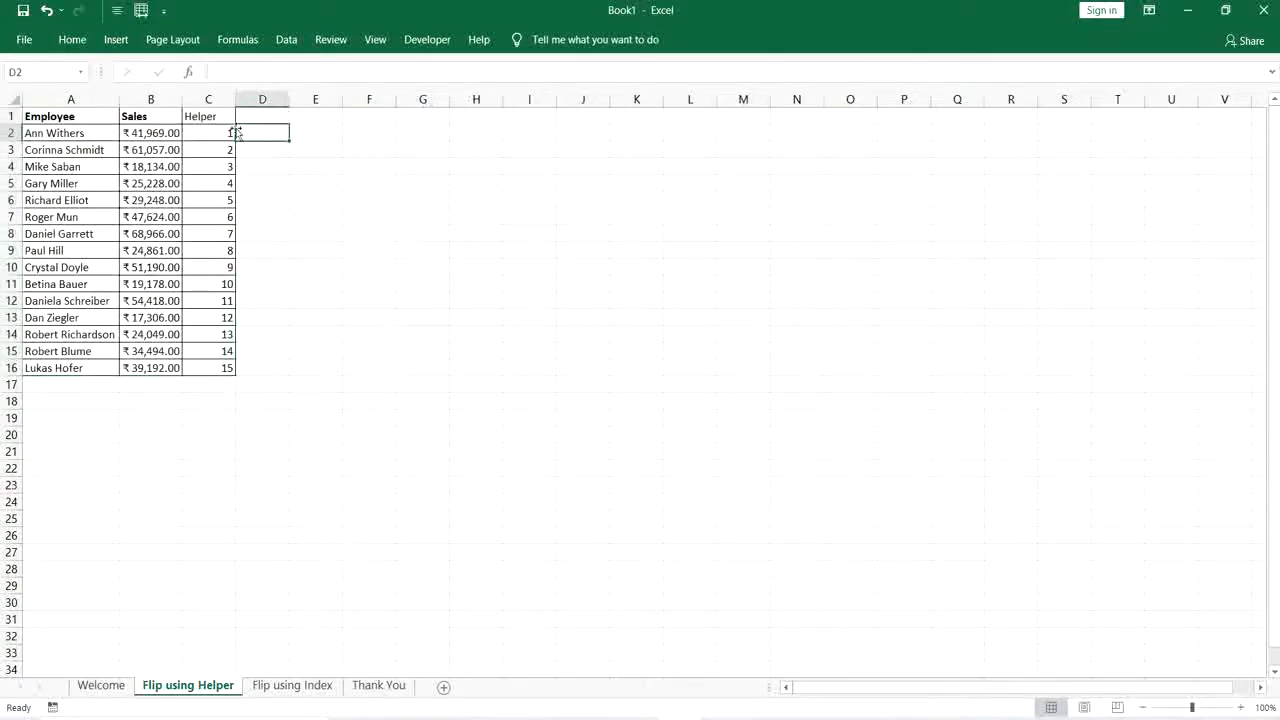
Sort the table, headers included, by the Helper column's cell values from largest to smallest
left_click(220, 130)
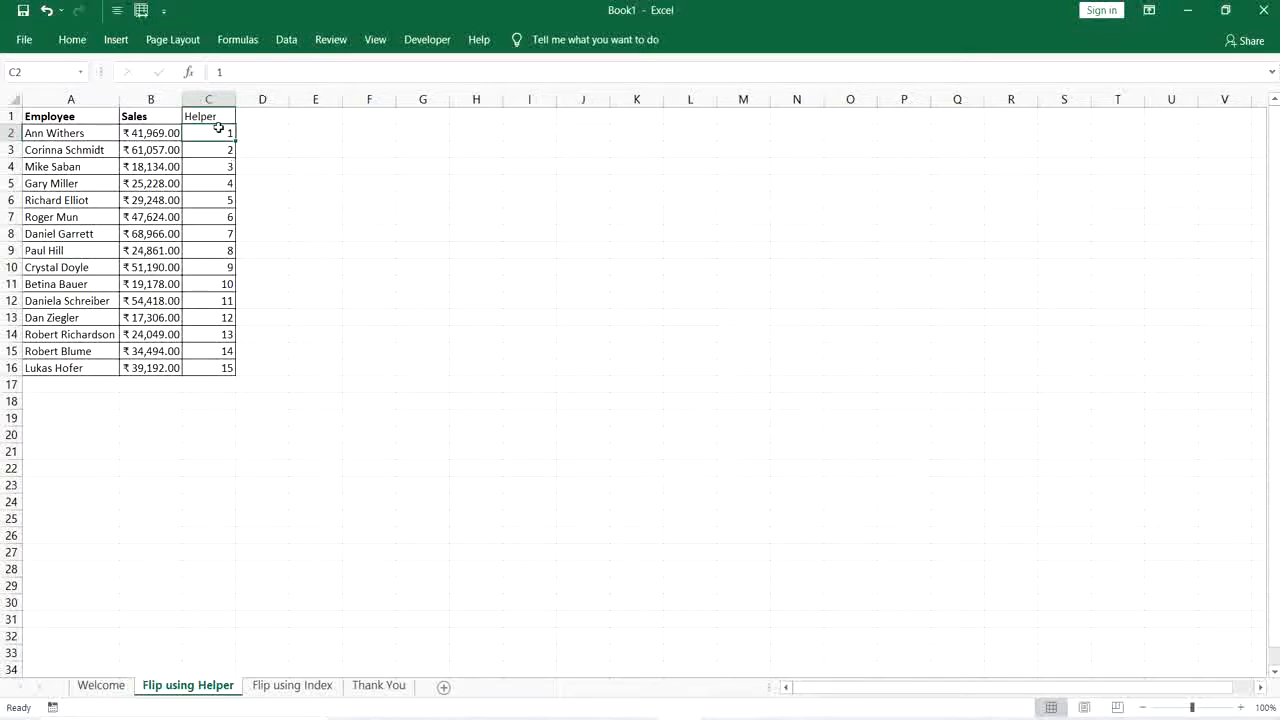
key("ctrl+a")
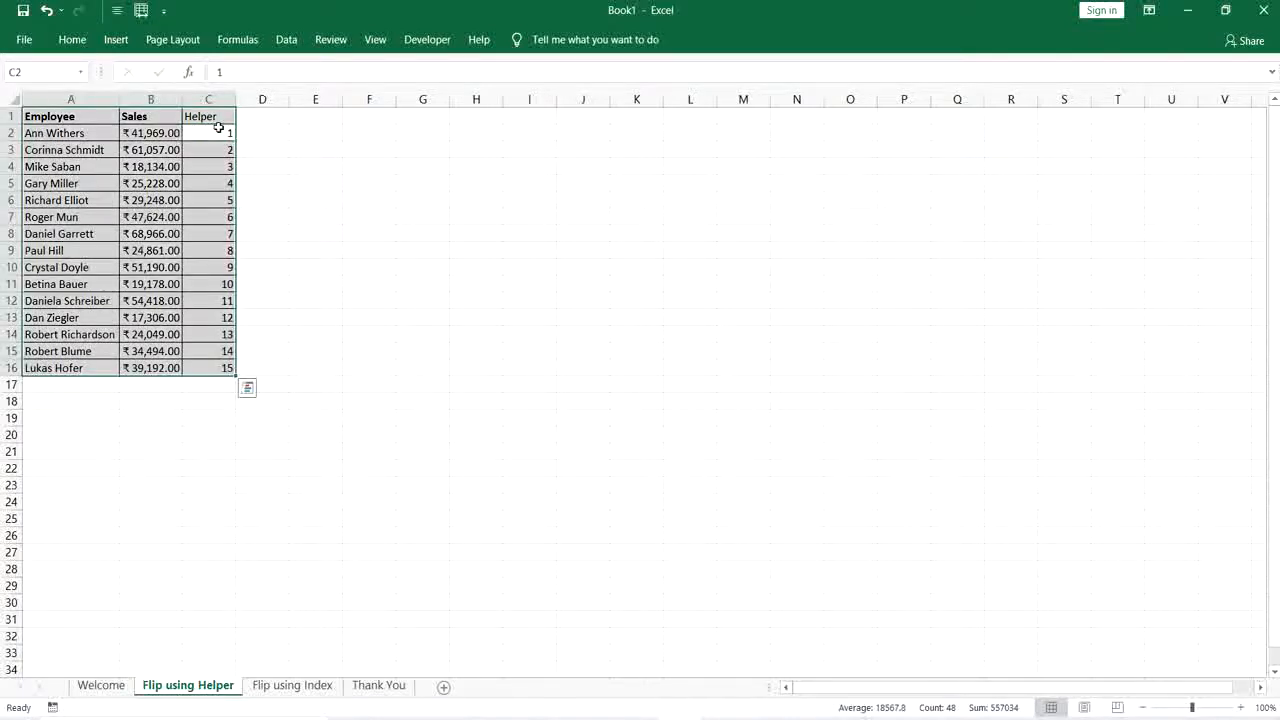
left_click(286, 39)
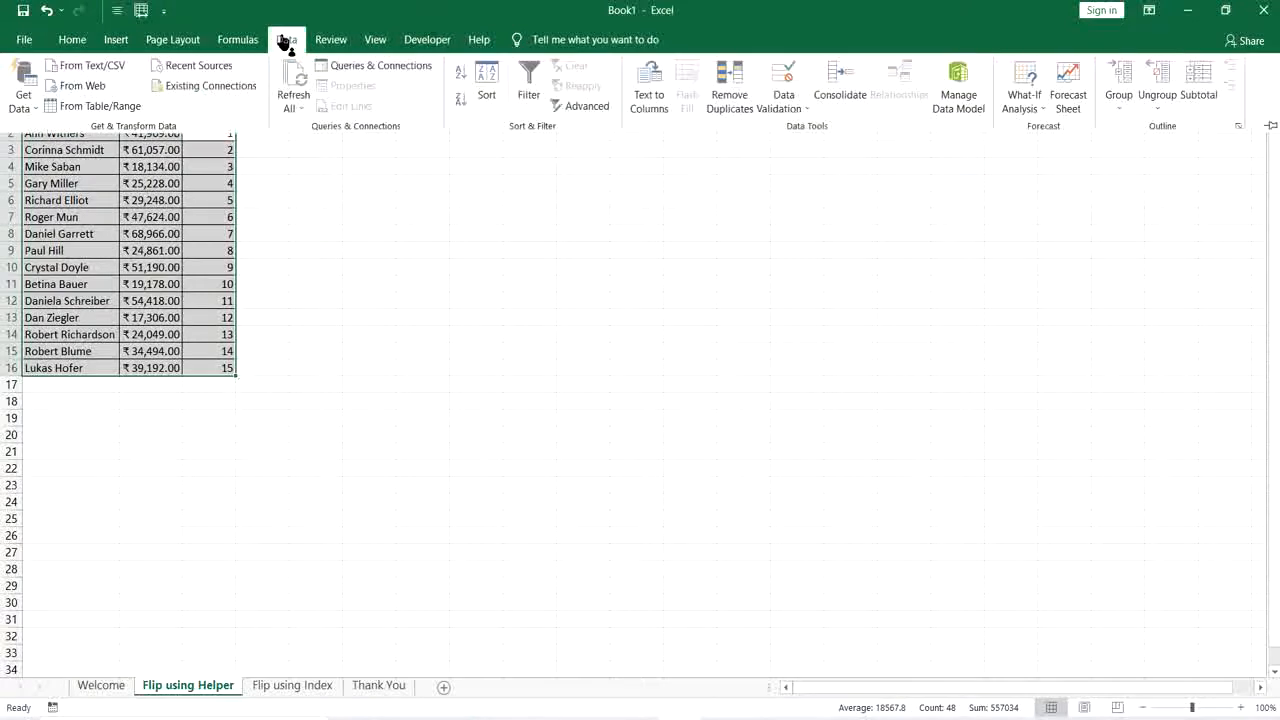
left_click(486, 97)
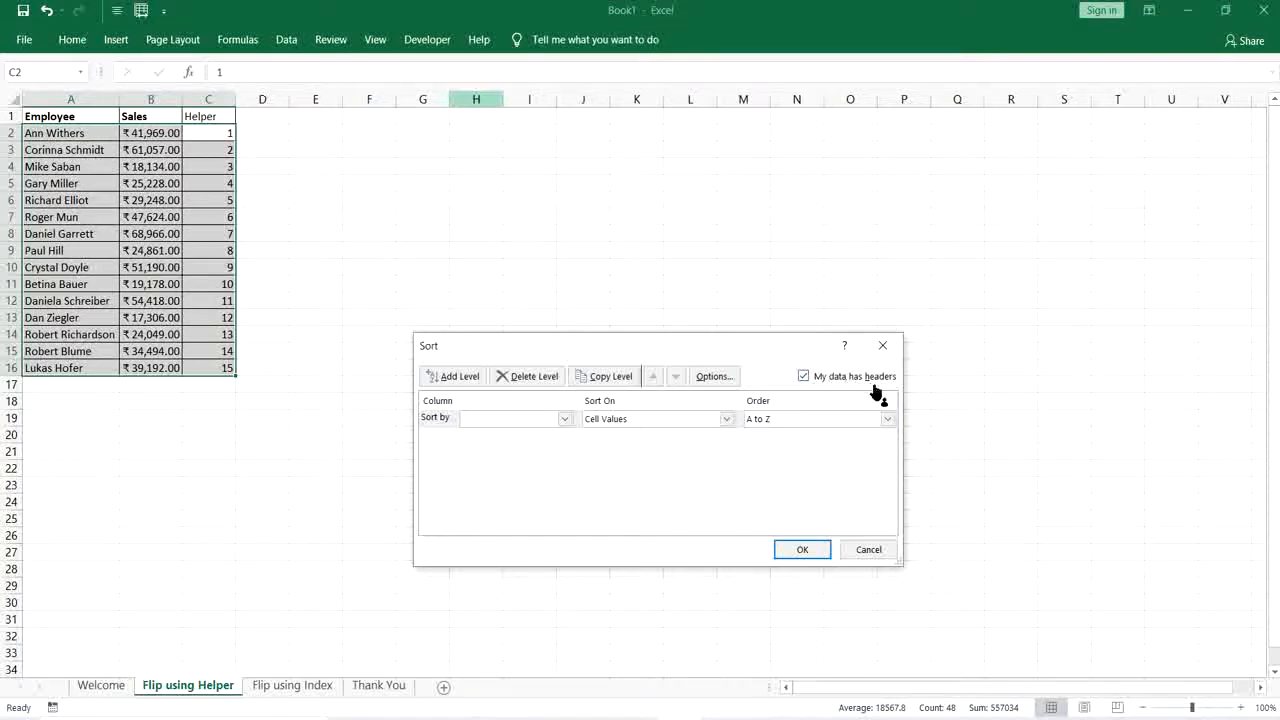
left_click(565, 419)
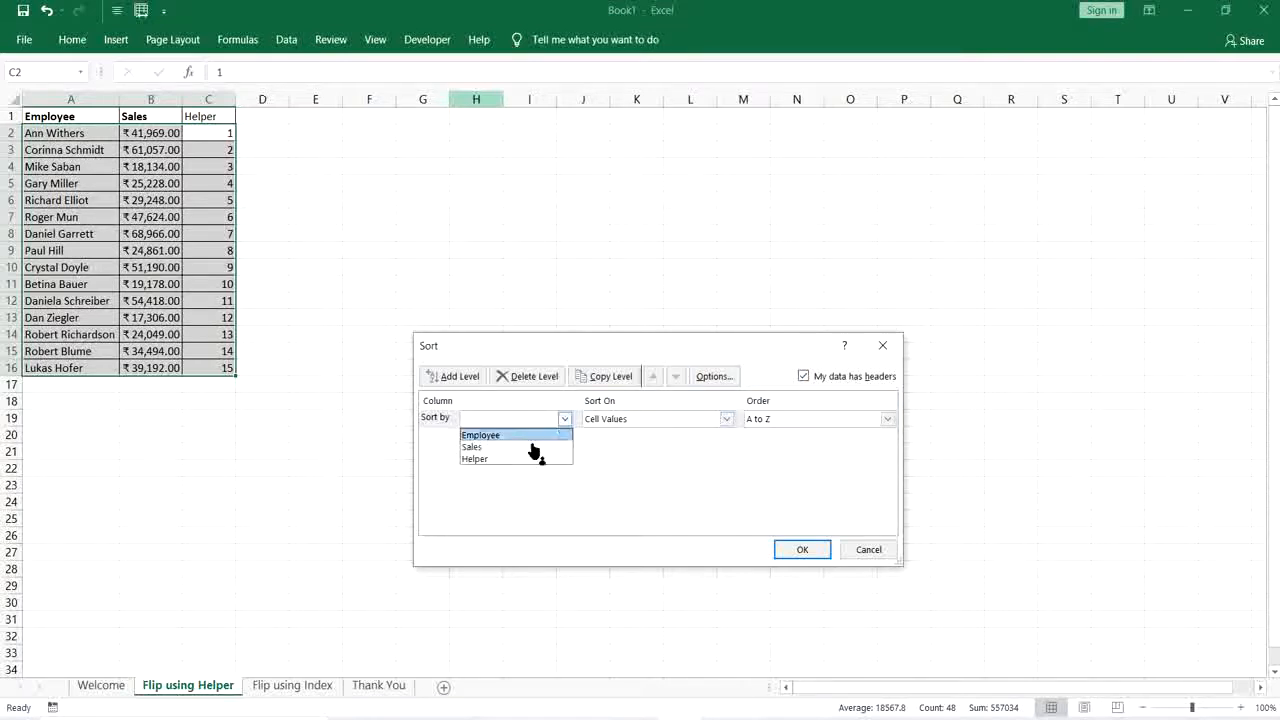
left_click(505, 460)
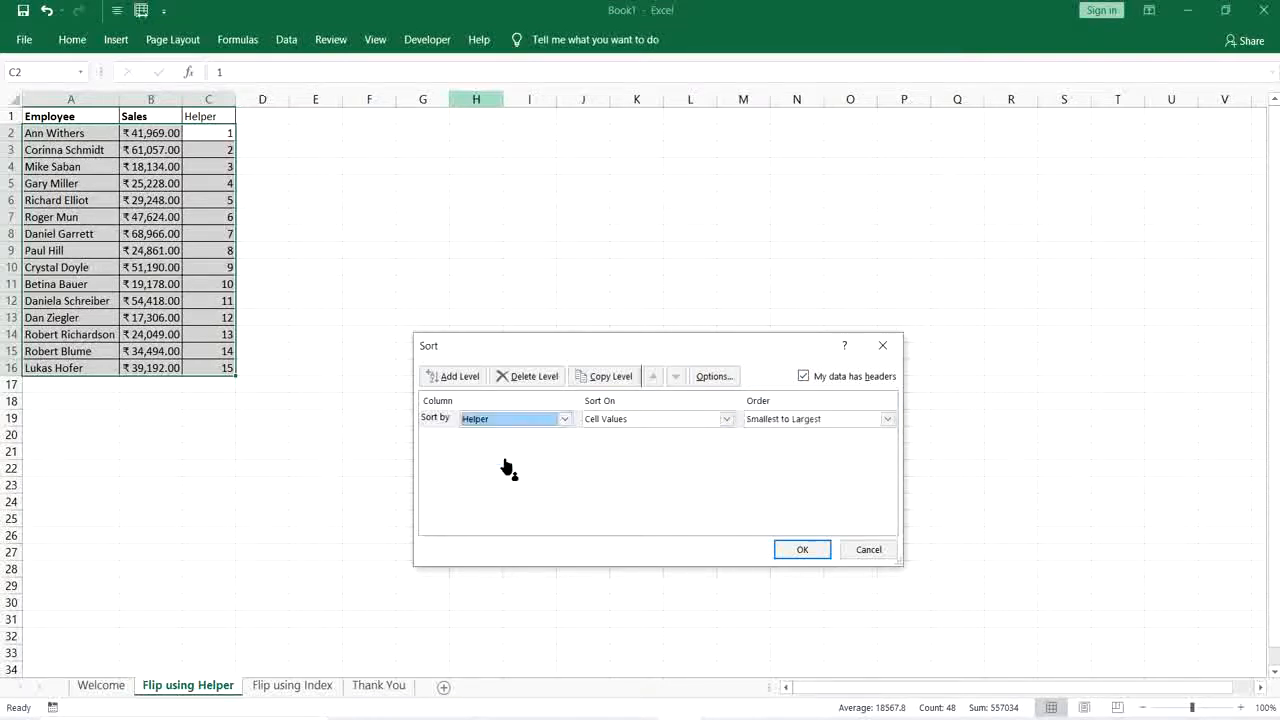
left_click(886, 420)
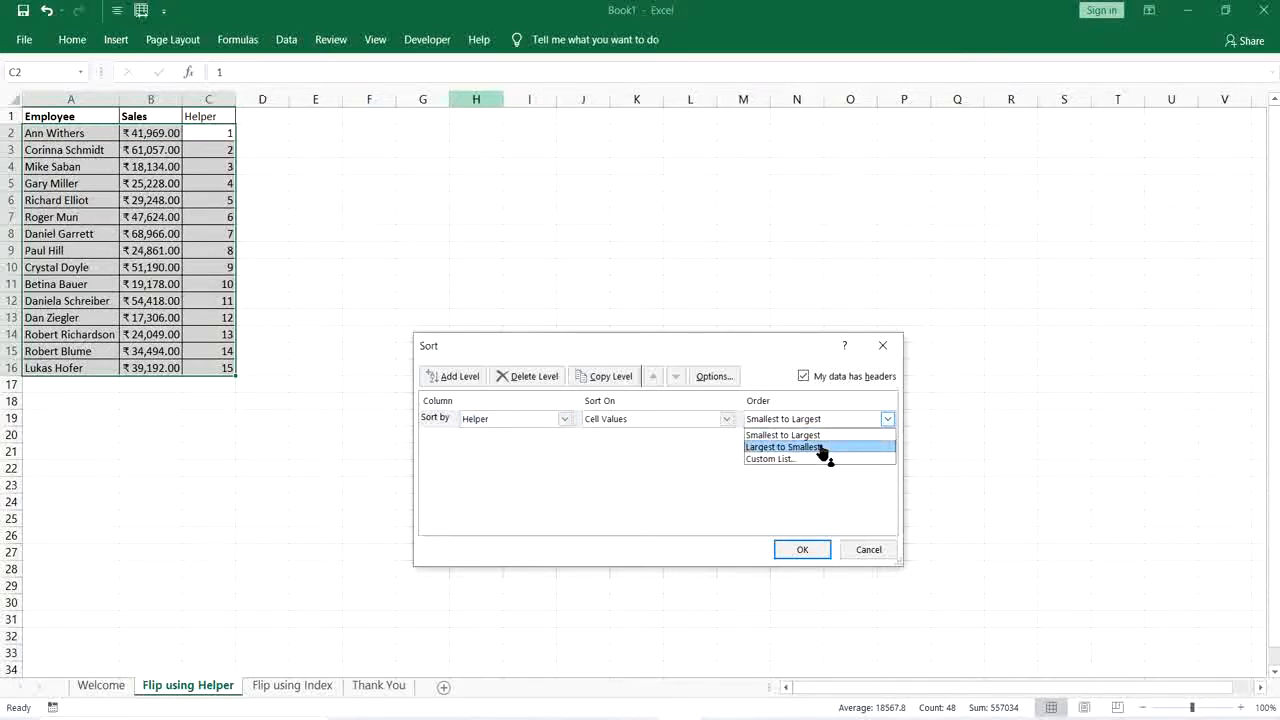
left_click(797, 452)
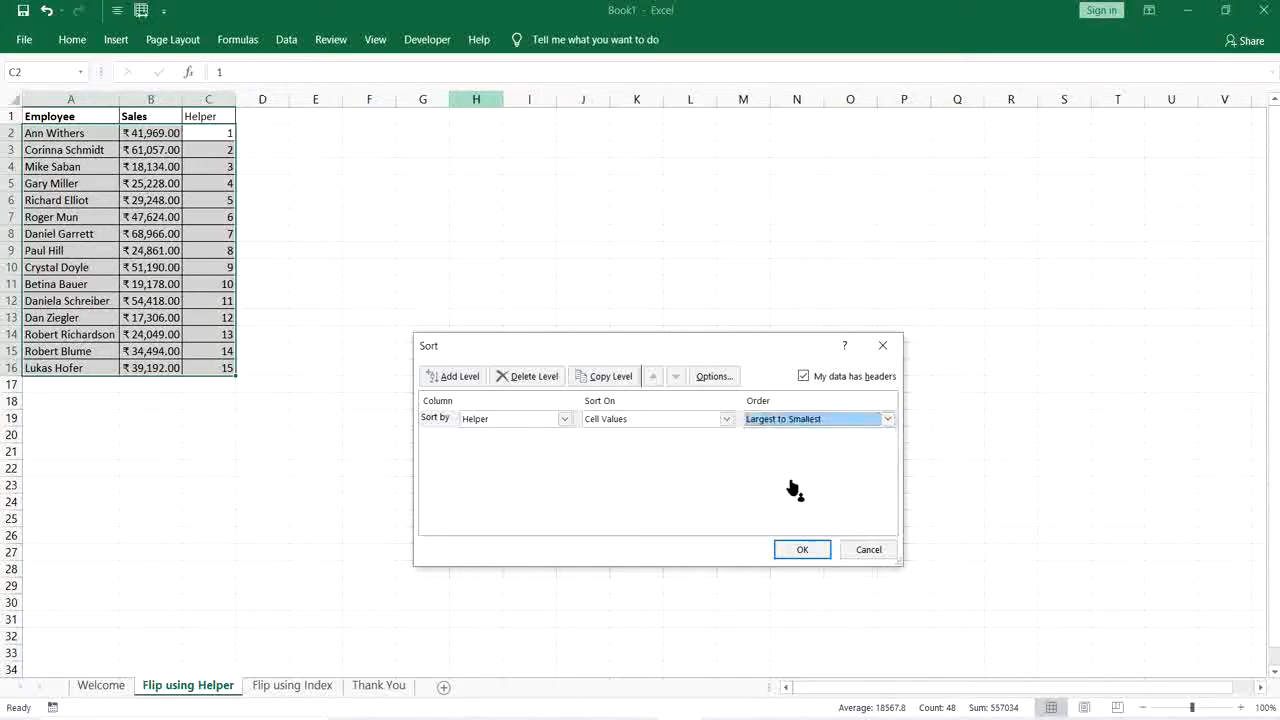
left_click(800, 549)
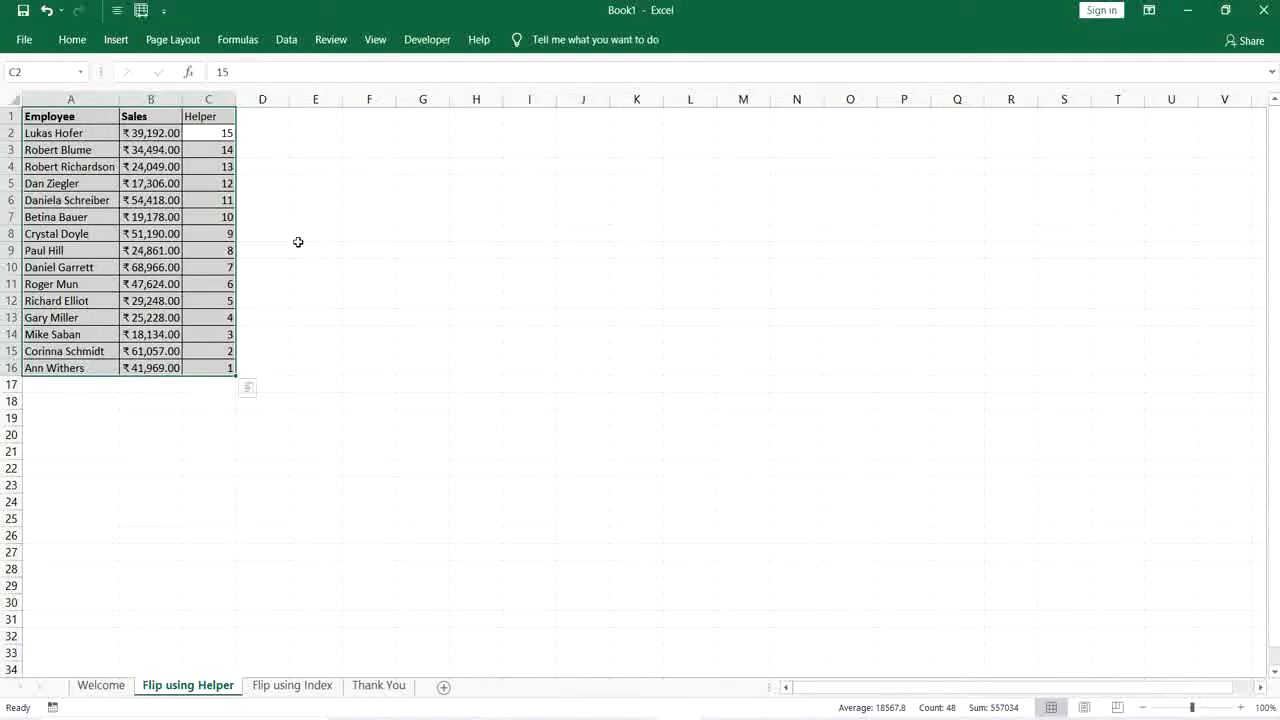
Delete the Helper column C from the flipped table
left_click(210, 97)
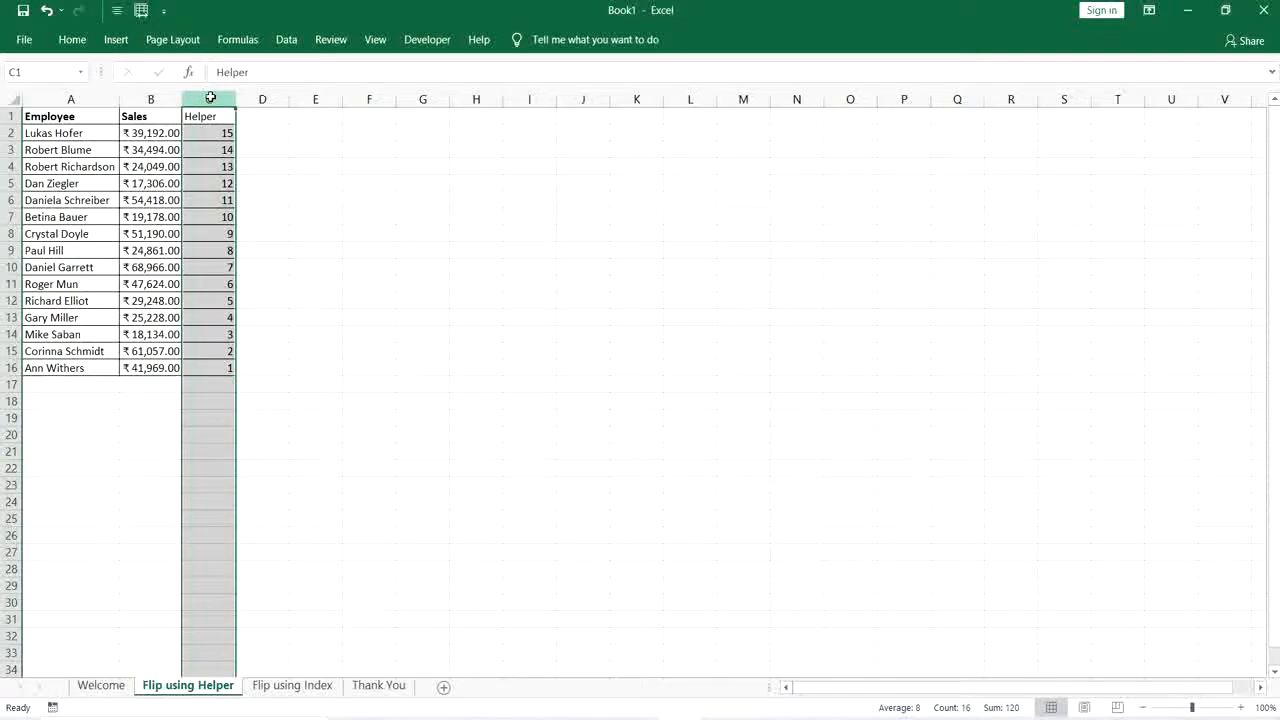
key("Delete")
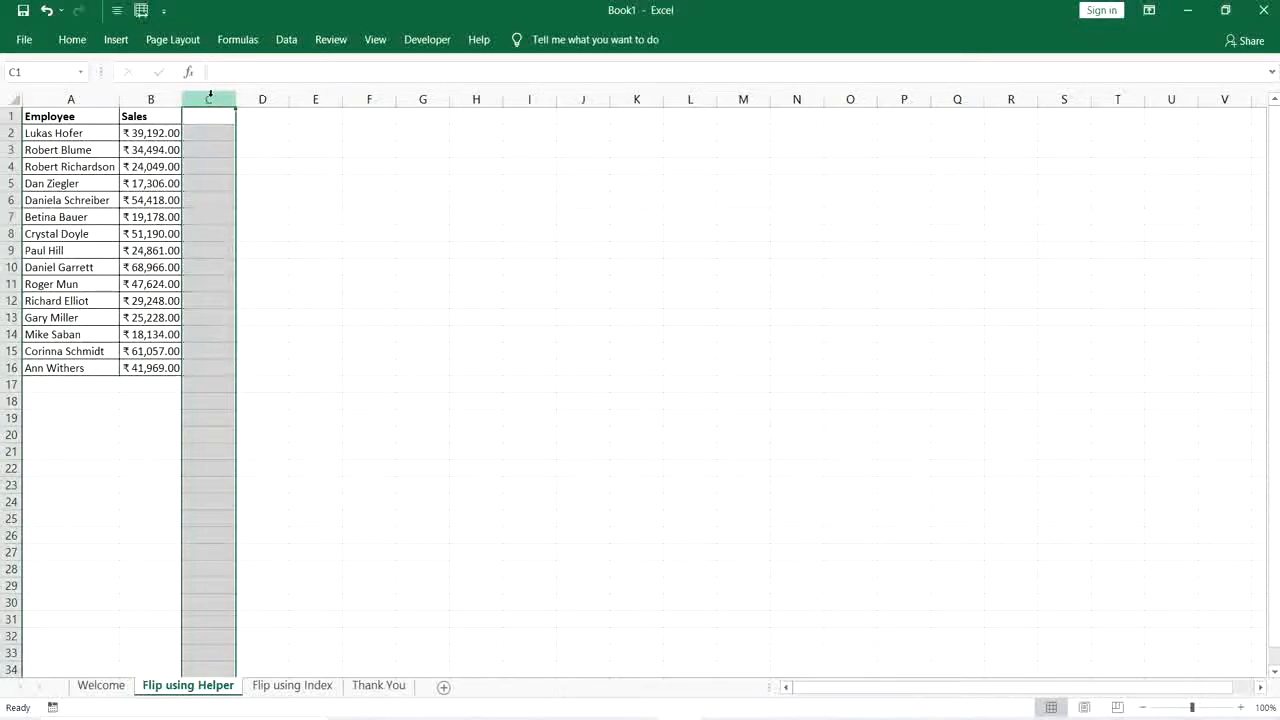
left_click(216, 170)
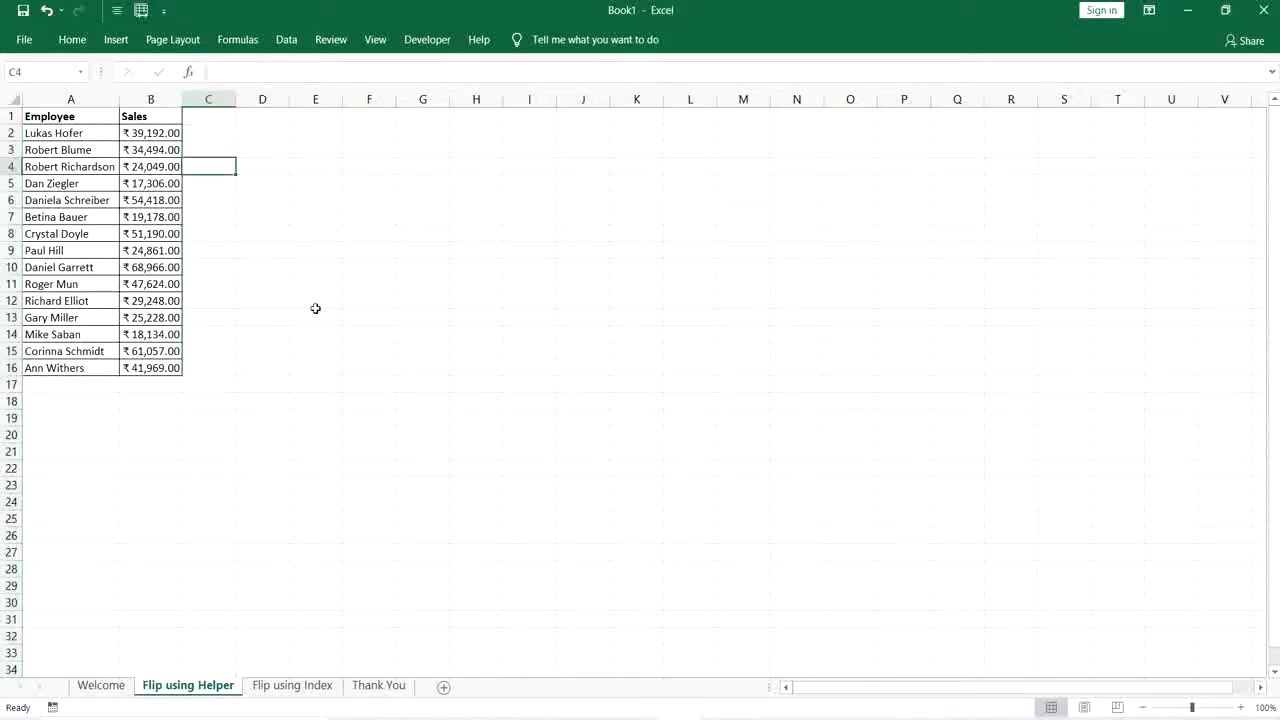
On the Flip using Index sheet, insert two blank columns directly after the Sales column
left_click(290, 687)
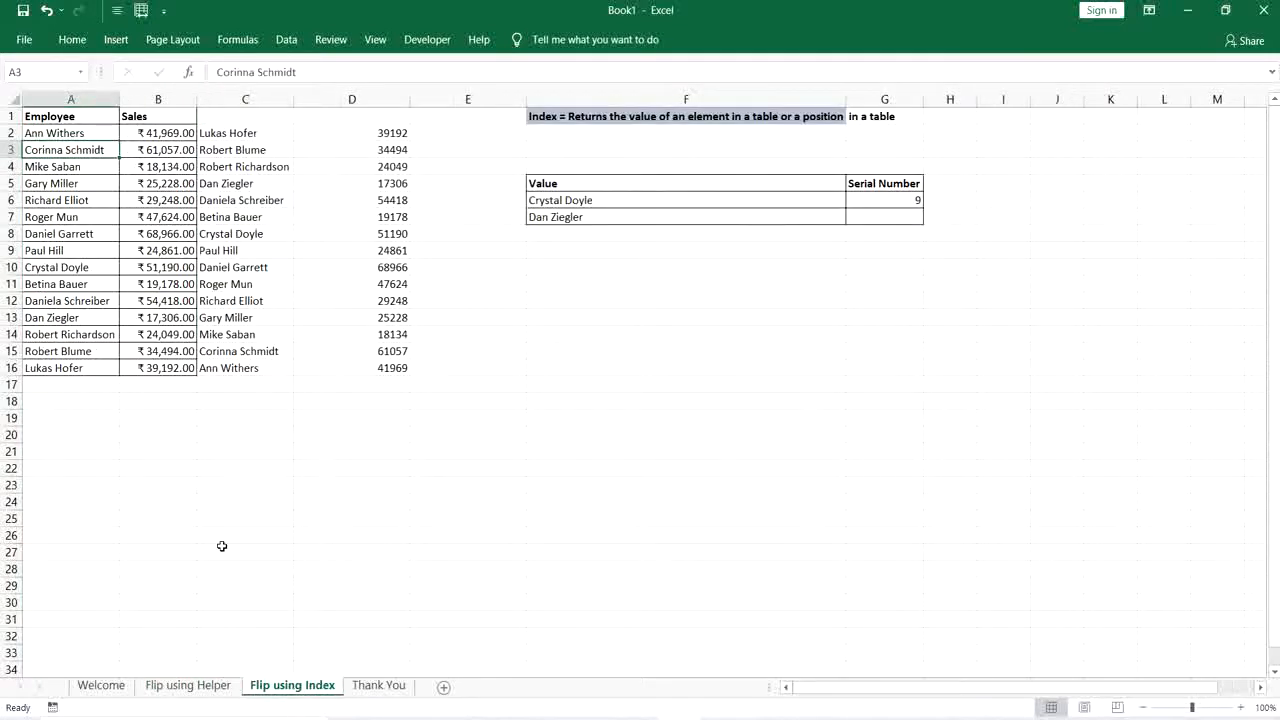
left_click(253, 100)
key("ctrl+shift+plus")
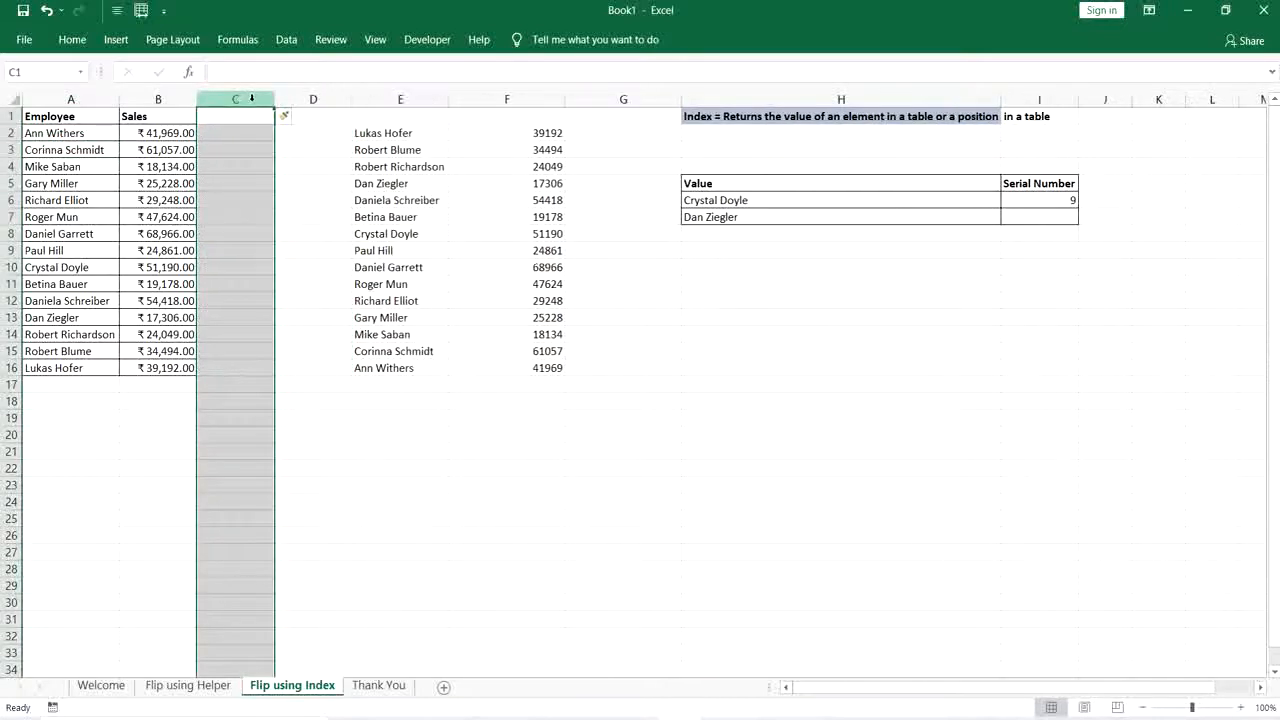
left_click(236, 126)
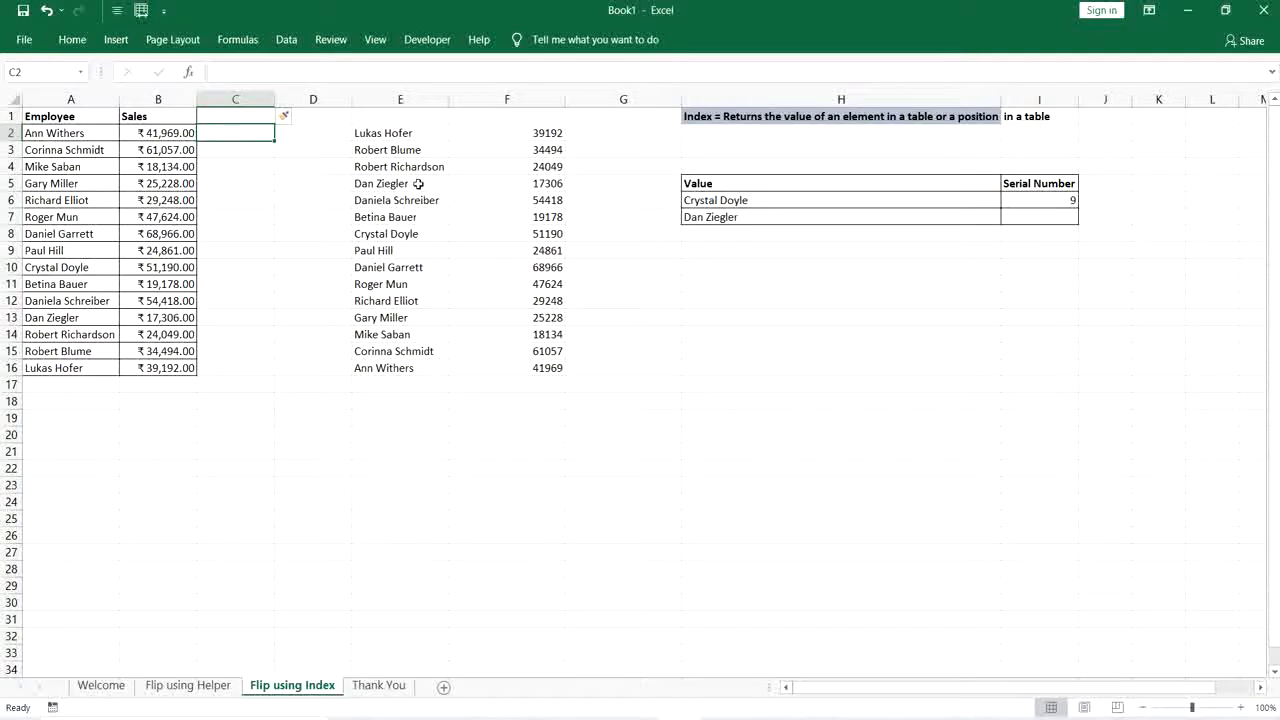
Start an INDEX formula in C2 with the employee range as the absolute array $A$2:$A$16
left_click(720, 122)
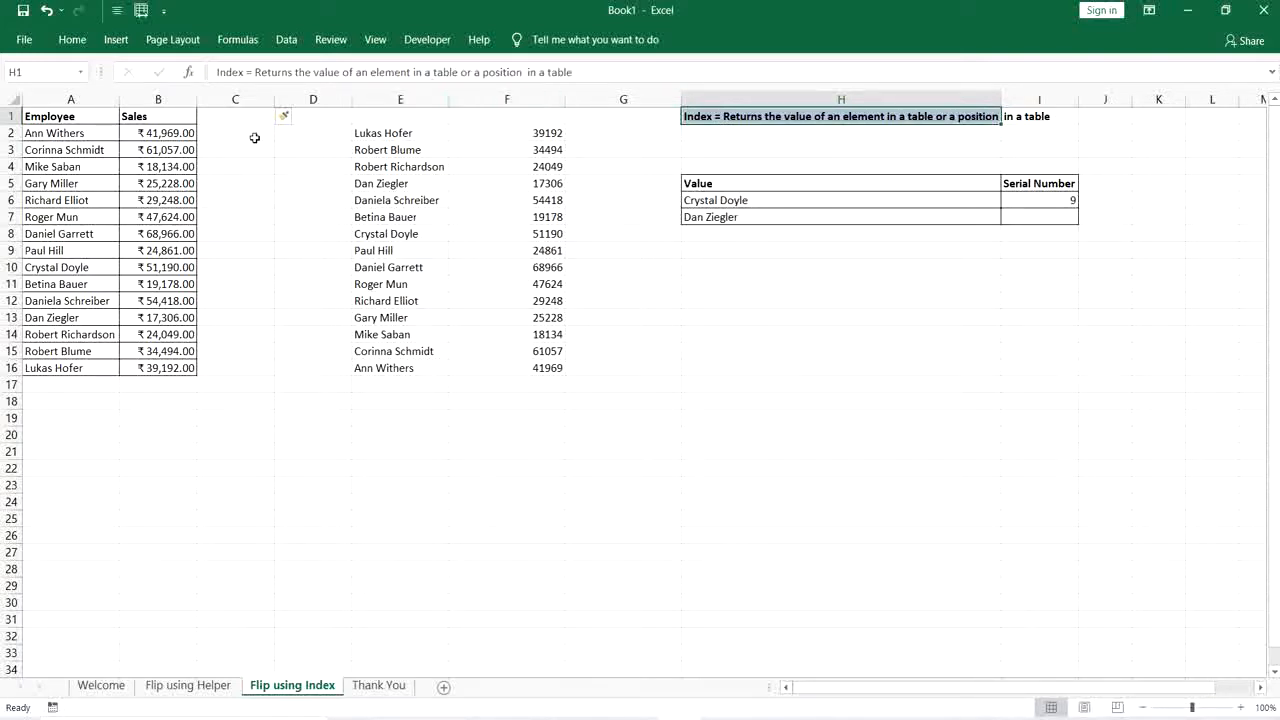
left_click(369, 132)
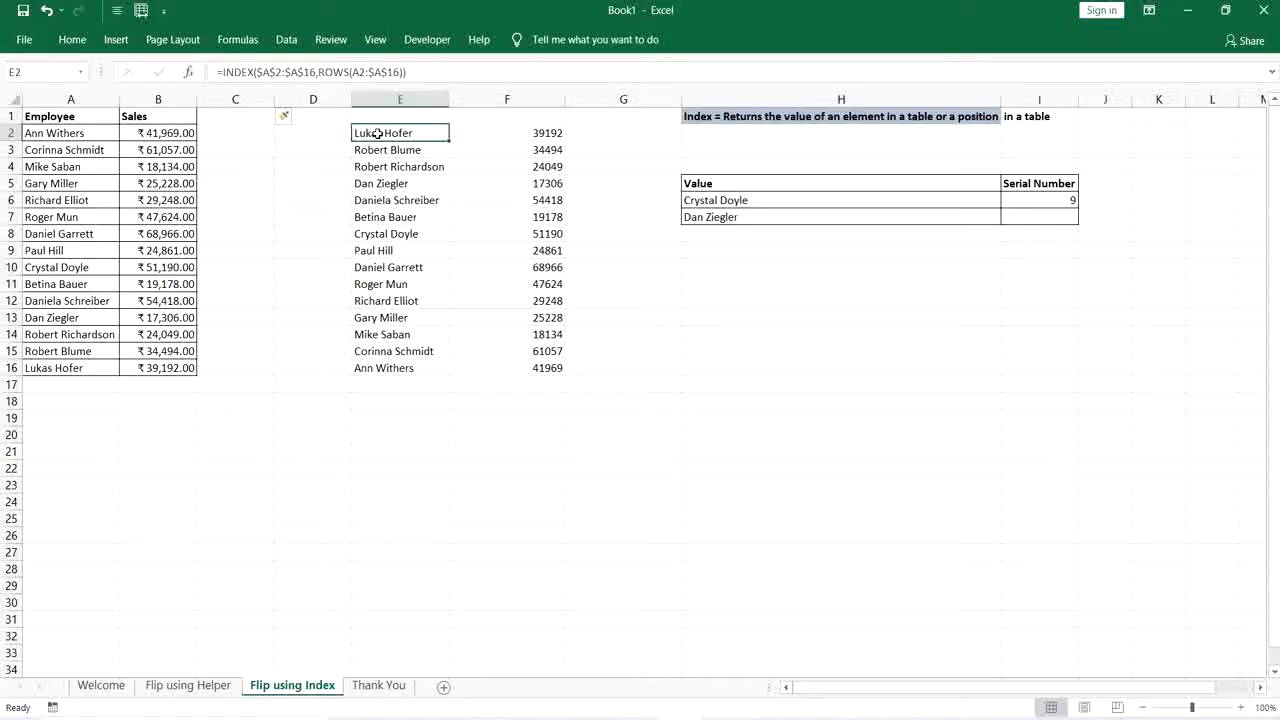
left_click(252, 132)
type("=INDEX(")
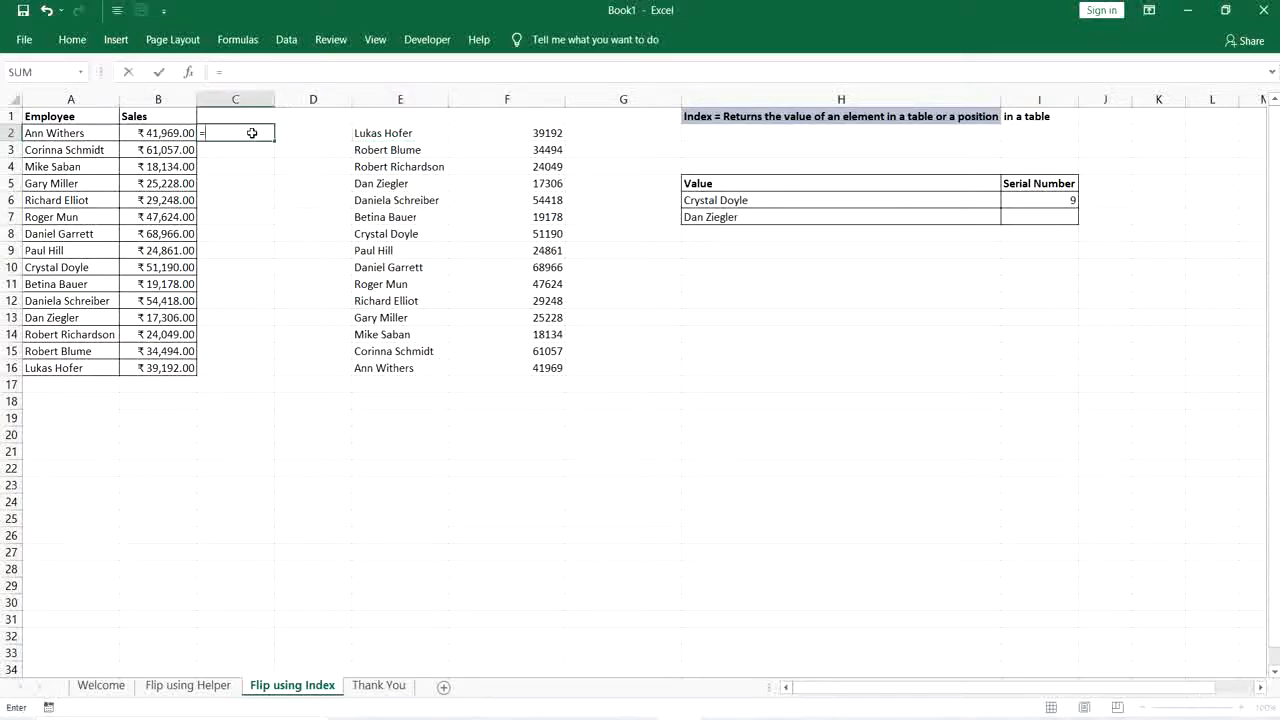
key("Left")
key("Left")
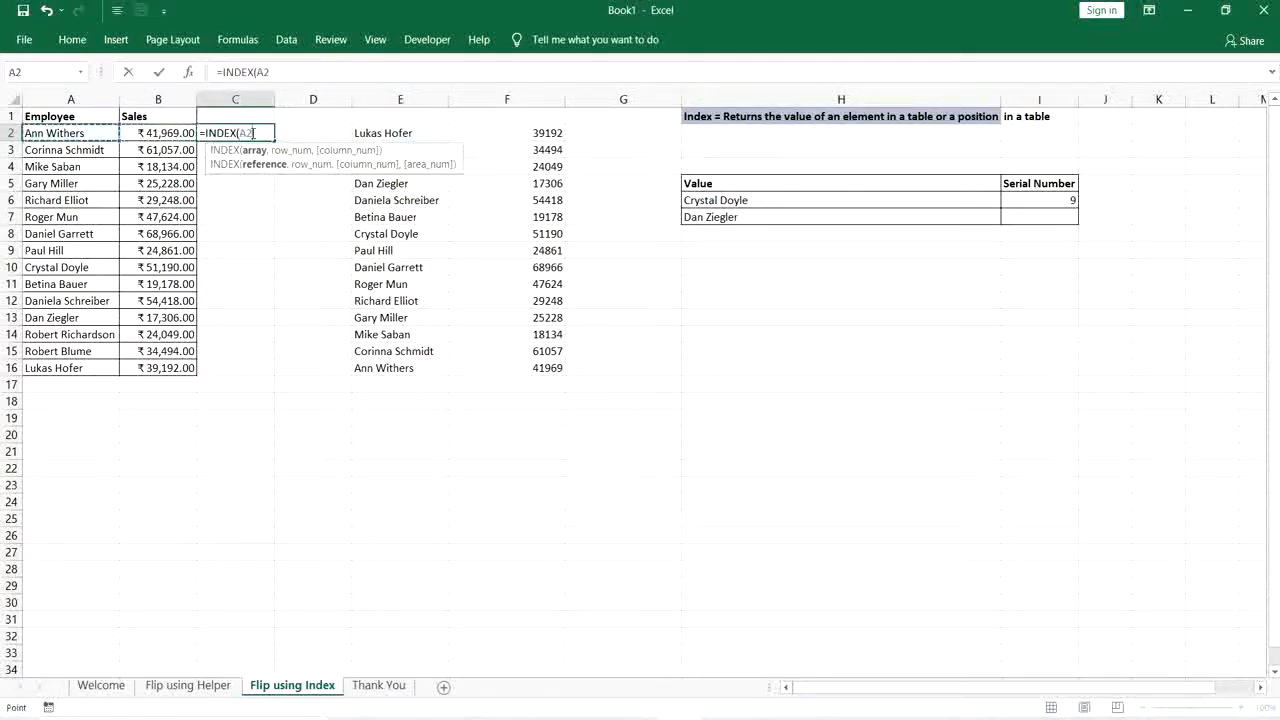
key("ctrl+shift+Down")
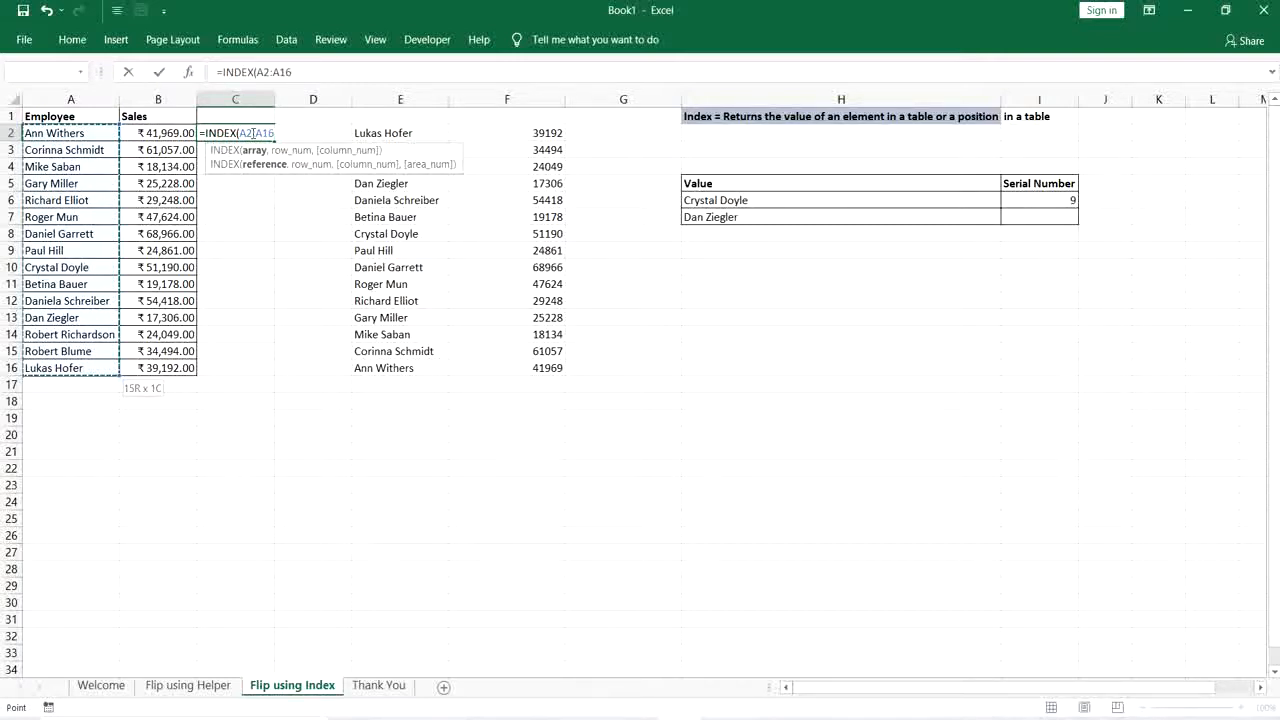
left_click_drag(293, 72, 260, 72)
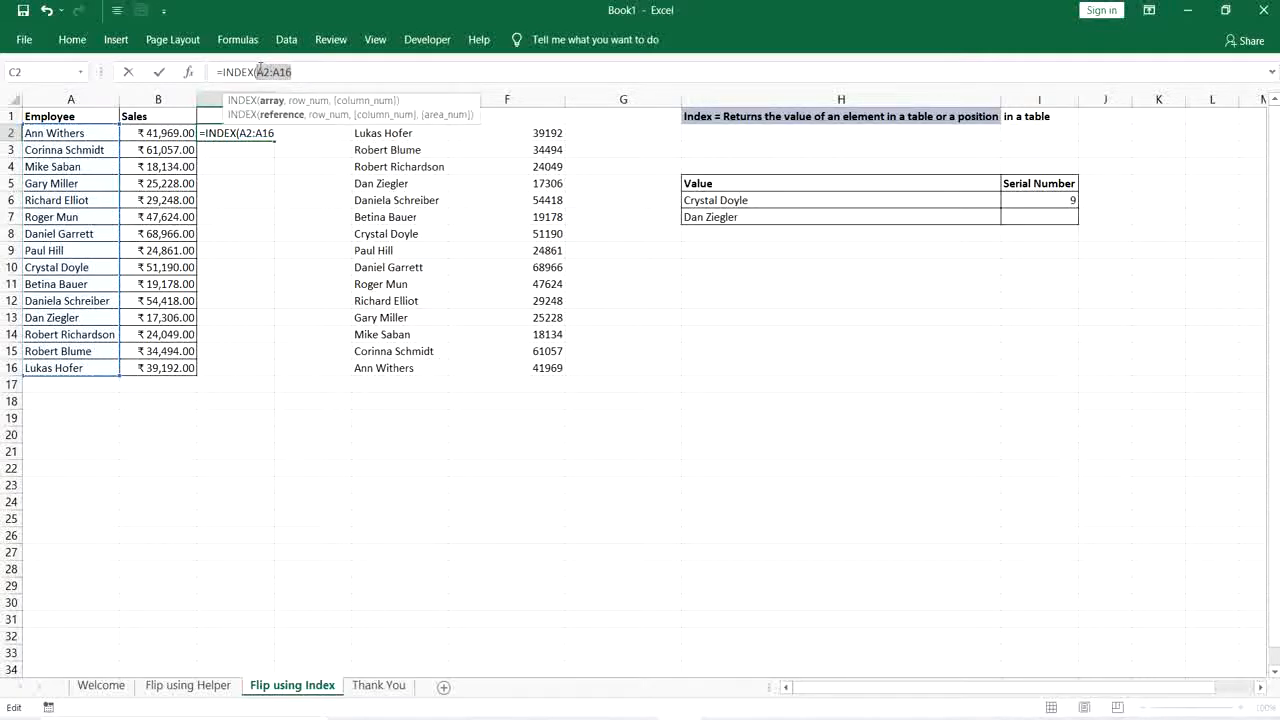
key("F4")
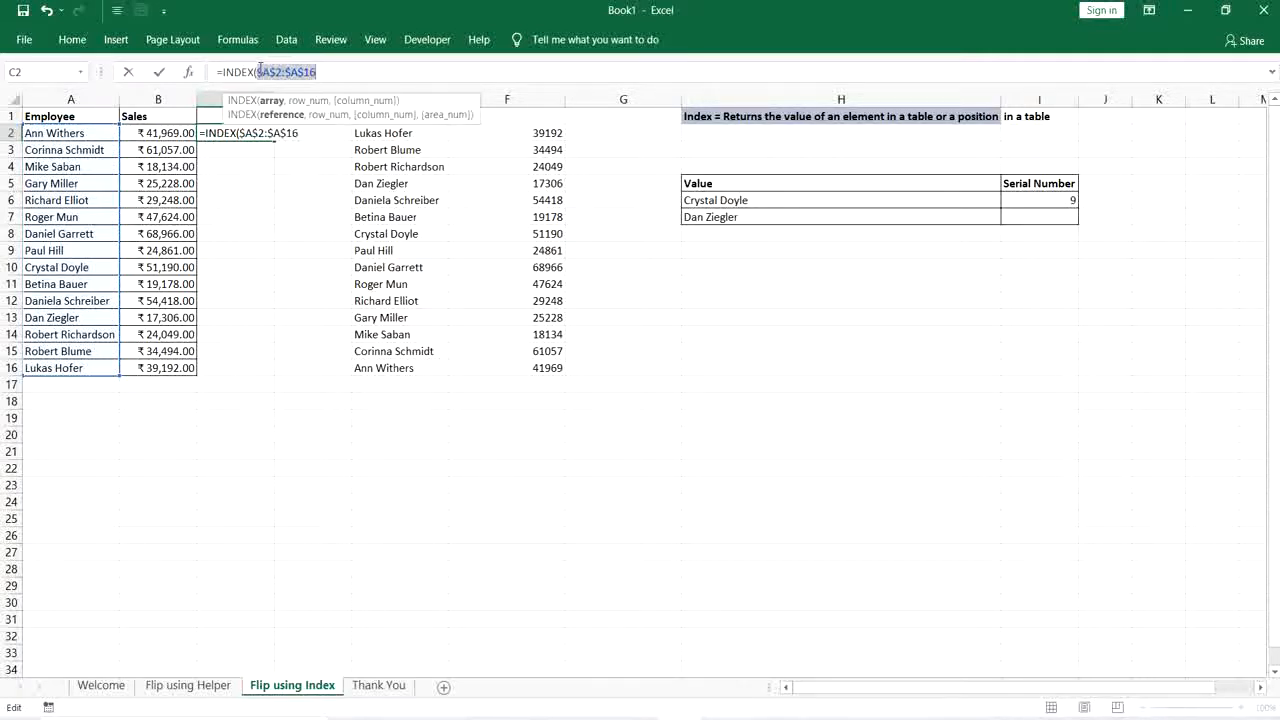
left_click(339, 68)
Add ROWS(A2:A16) as the INDEX formula's row number argument and close the formula
type(",row")
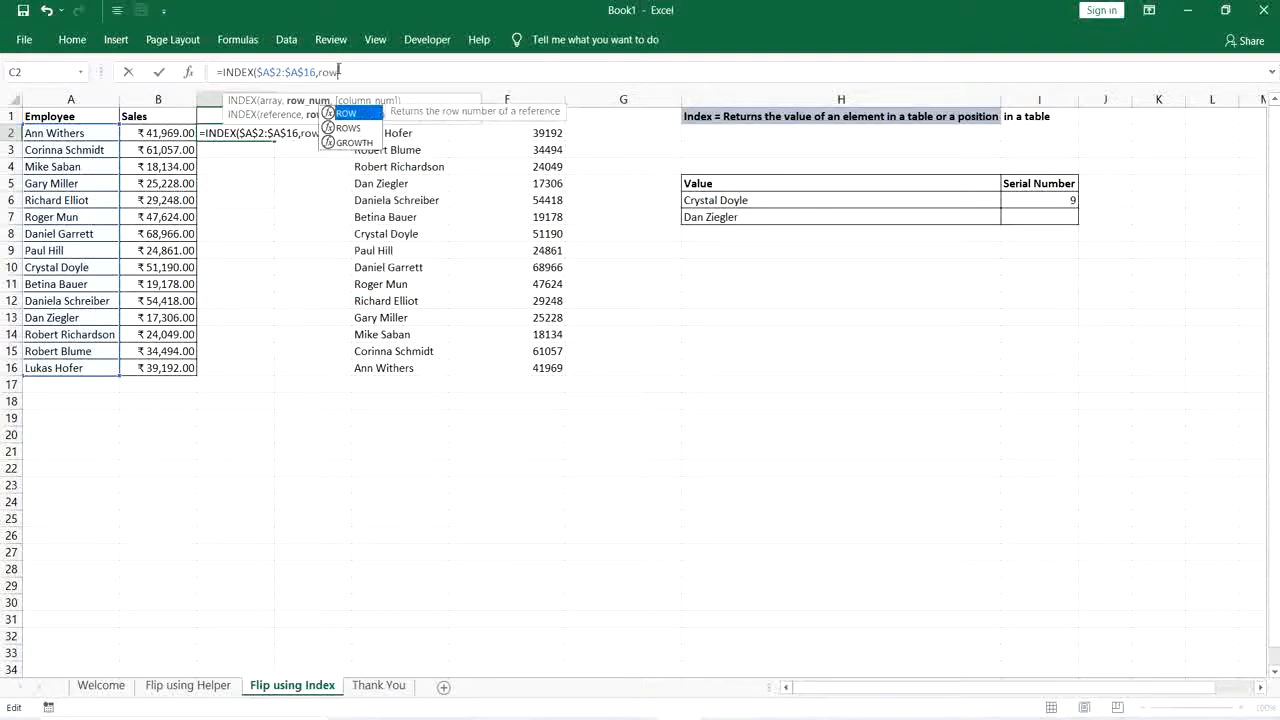
type("s")
key("Tab")
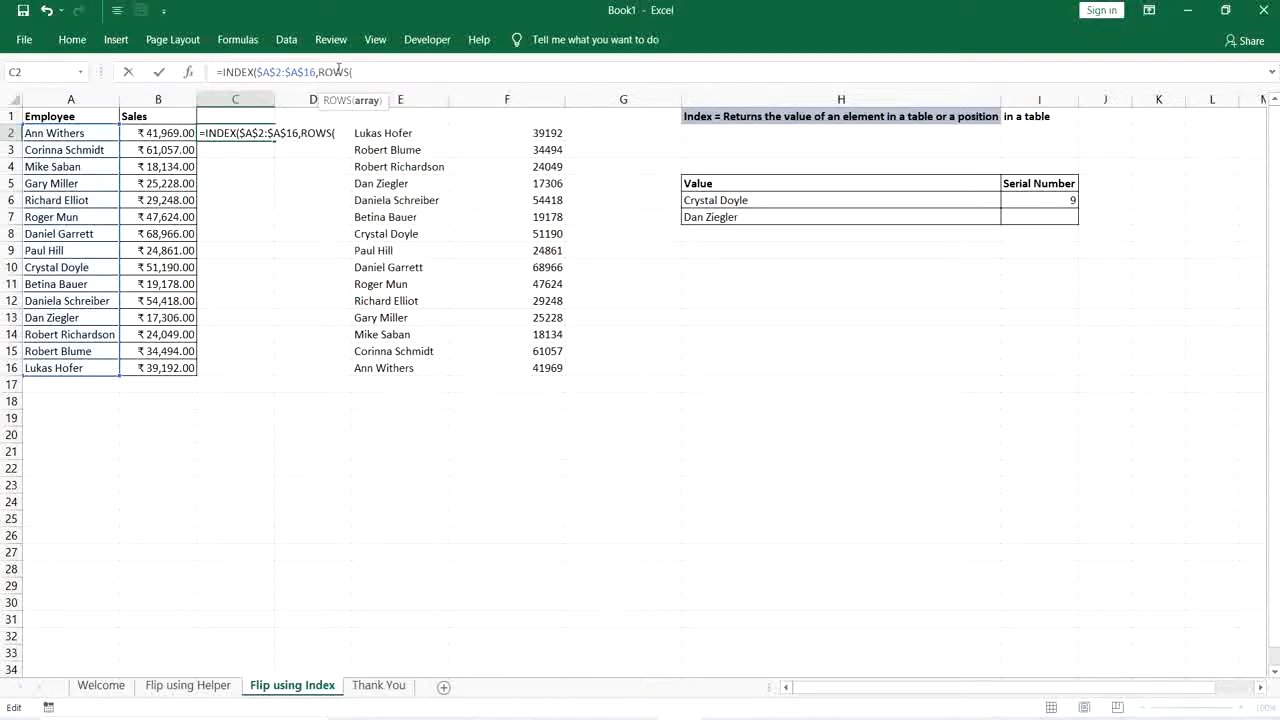
left_click(339, 70)
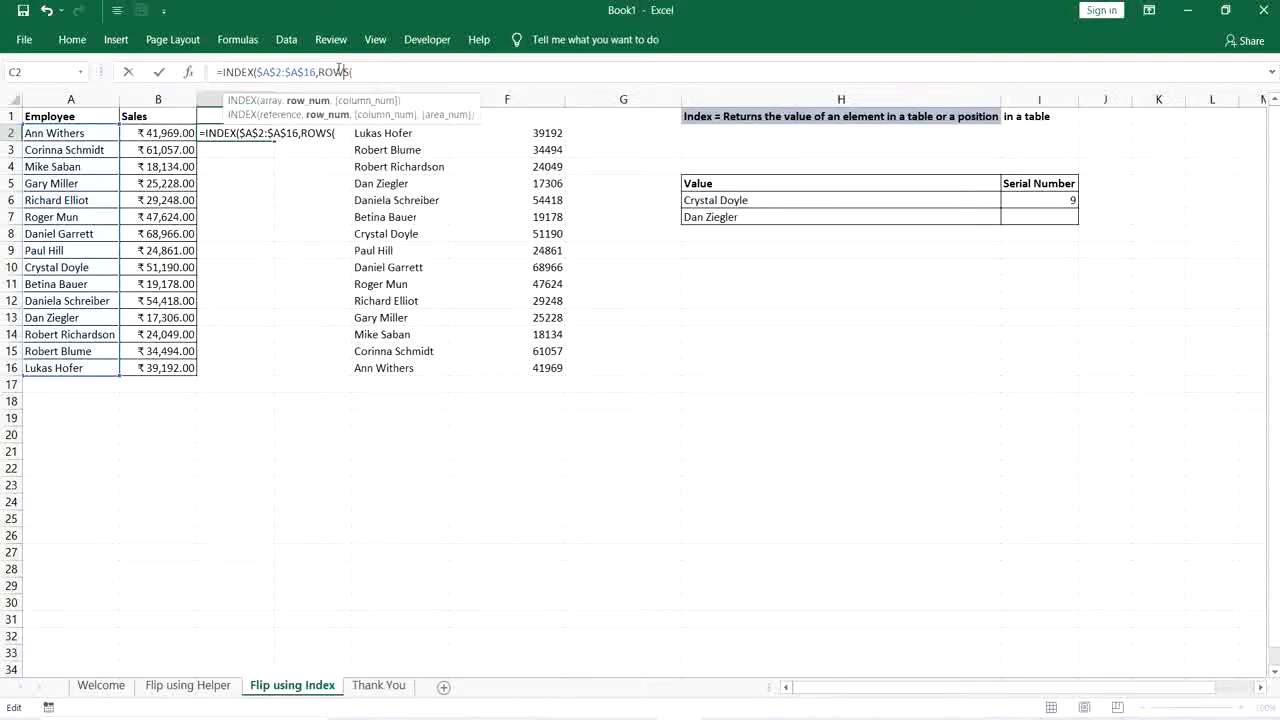
key("End")
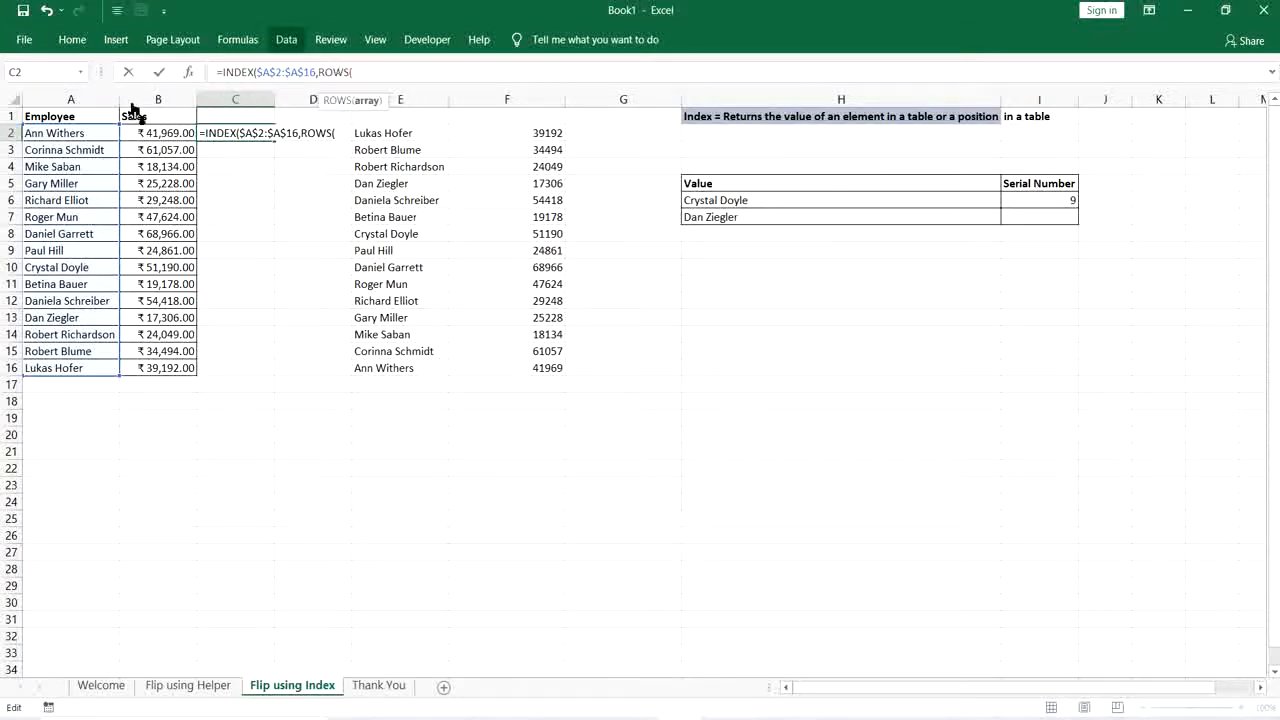
left_click(102, 133)
key("ctrl+shift+Down")
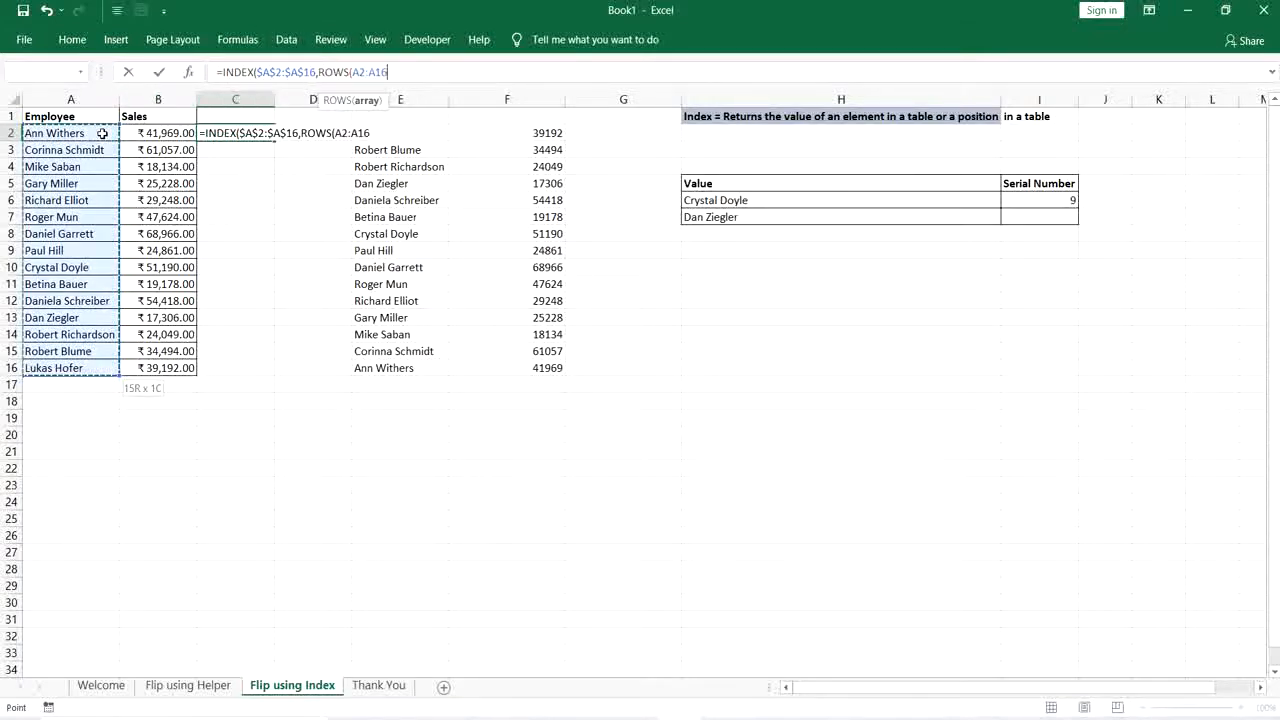
type("))")
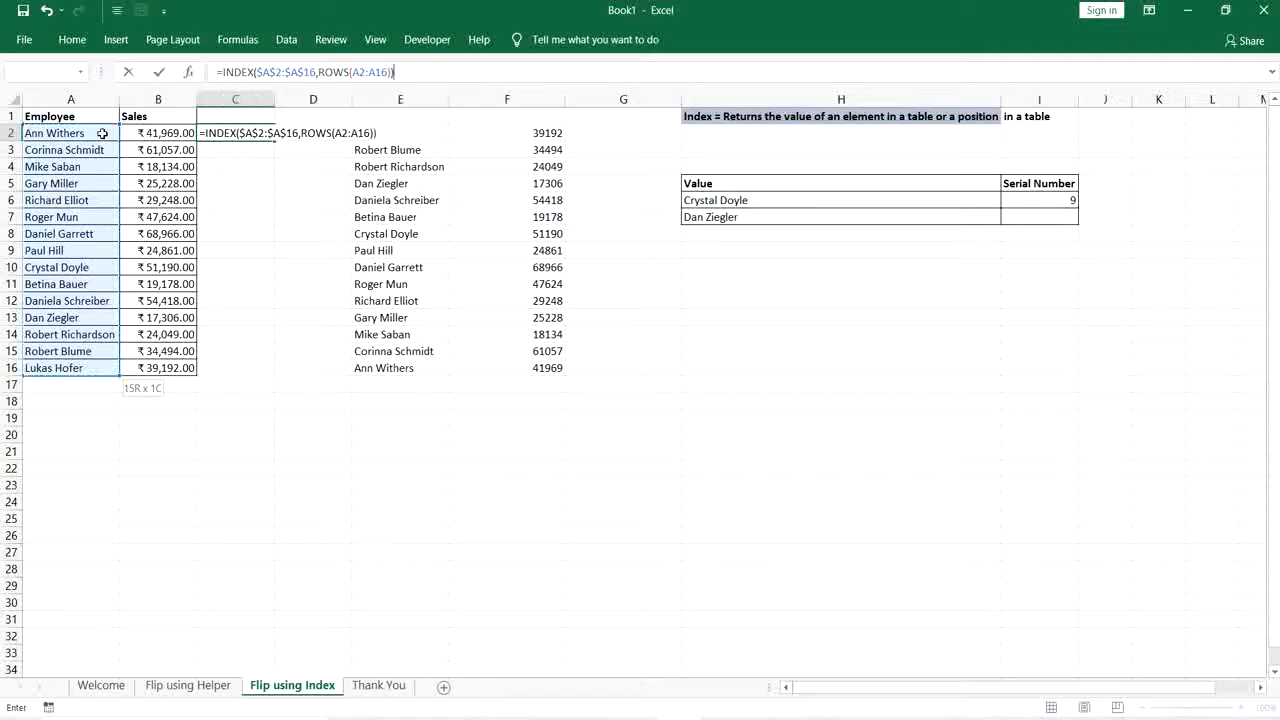
Lock the end of the ROWS range as $A$16 and fill the finished formula from C2 down to C16
left_click(370, 72)
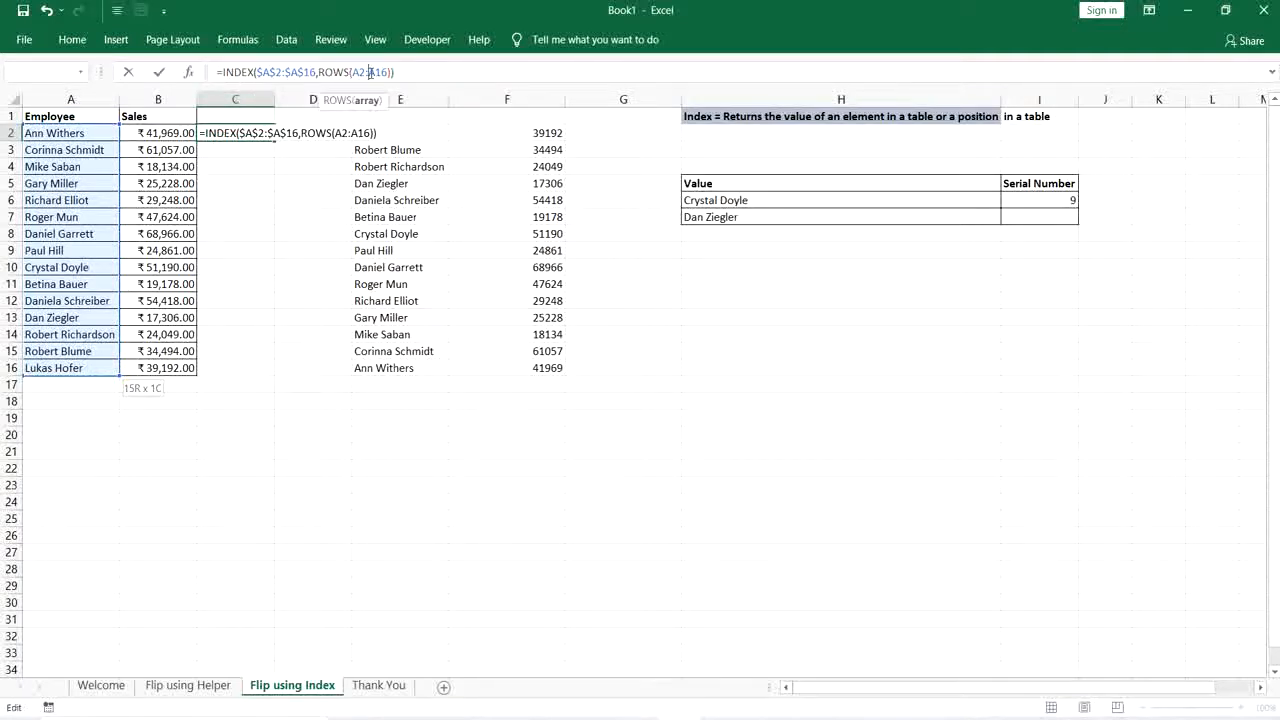
left_click_drag(369, 72, 381, 72)
key("F4")
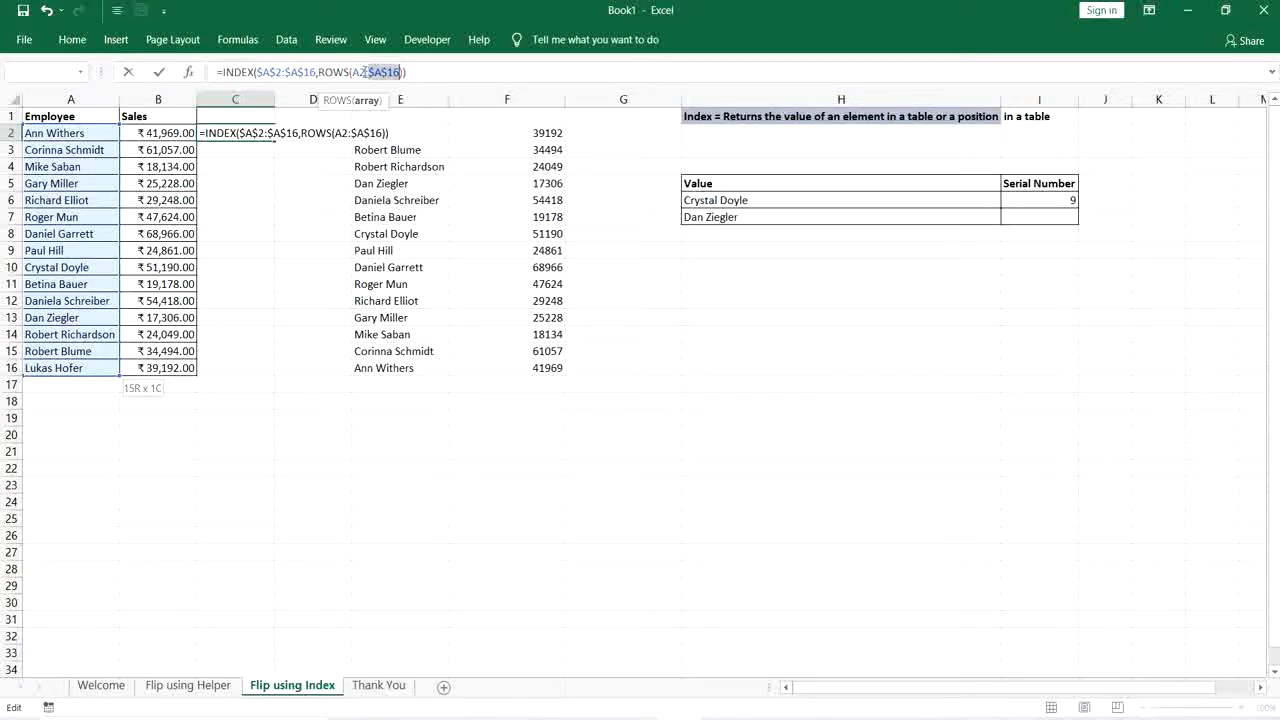
left_click(434, 74)
key("ctrl+Return")
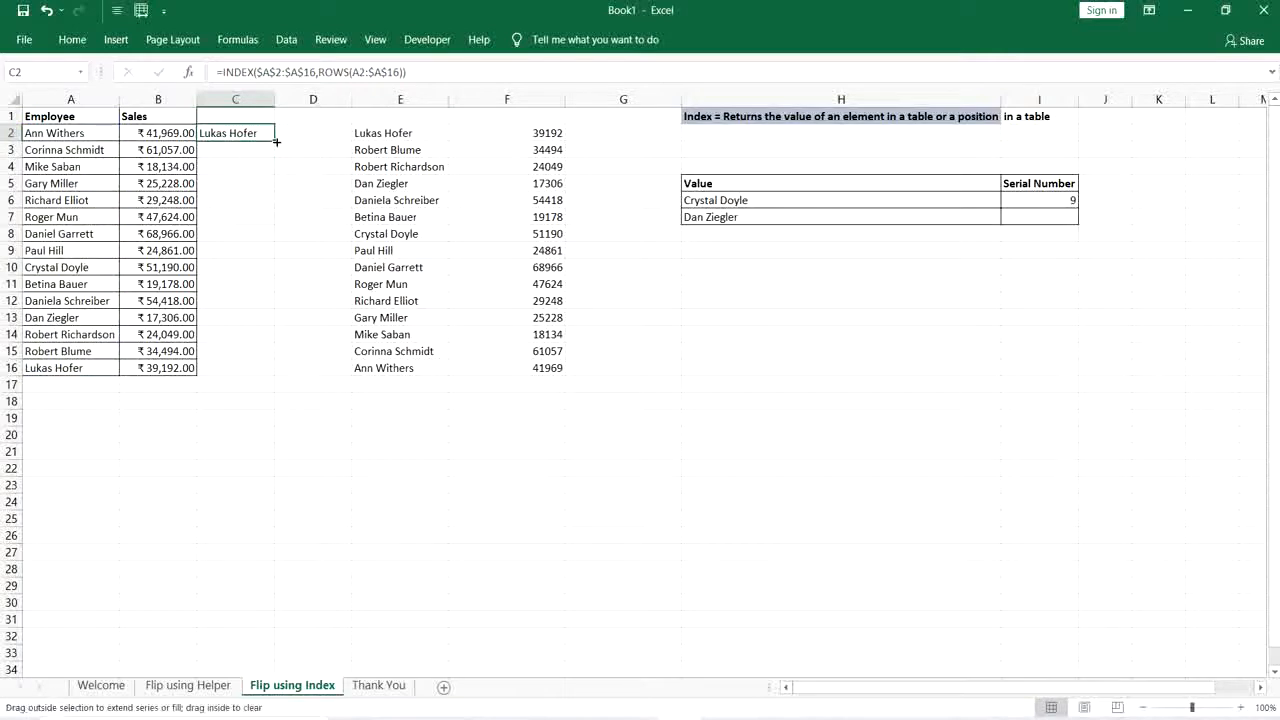
double_click(274, 145)
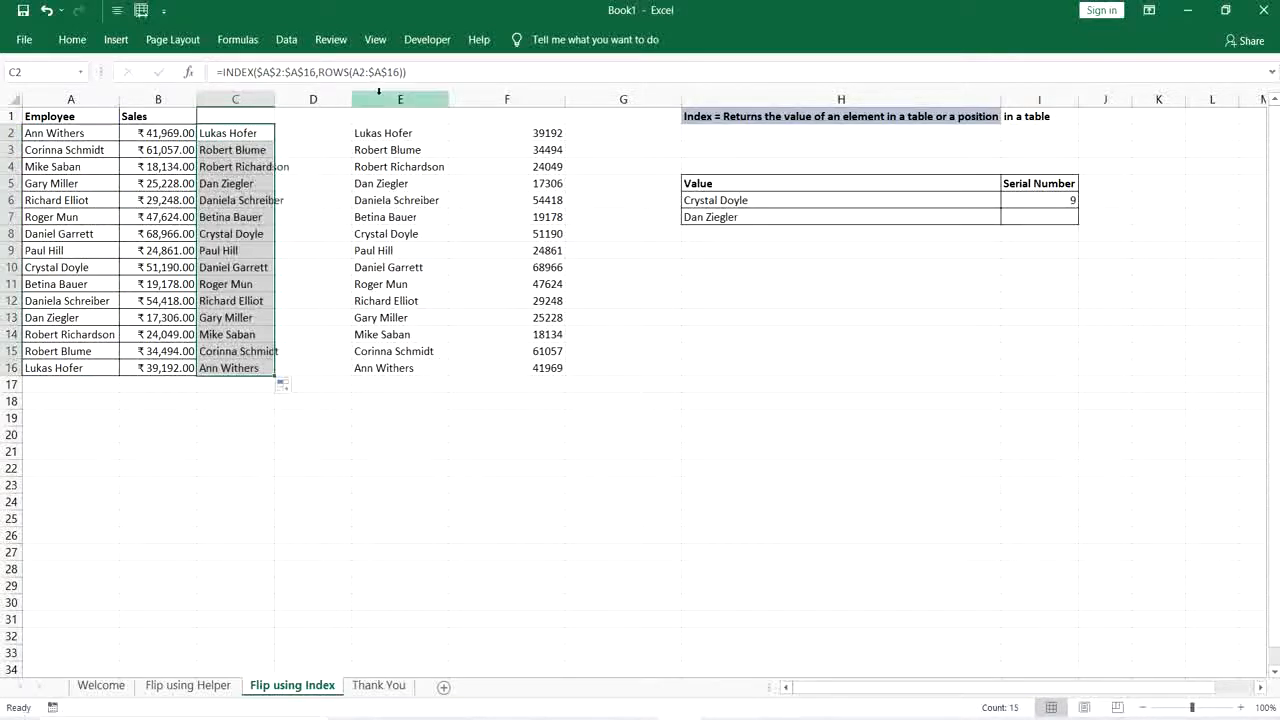
Hide columns E through G and autofit column C to show the full flipped names
left_click_drag(379, 96, 680, 97)
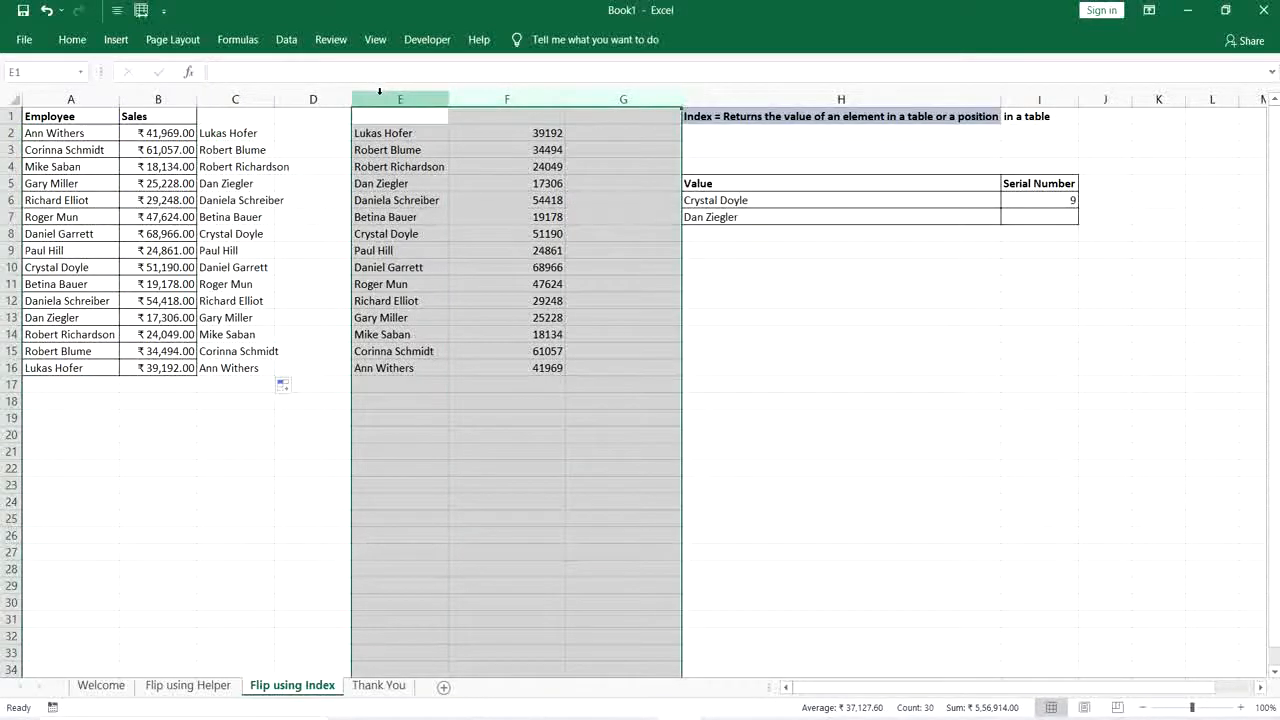
right_click(405, 95)
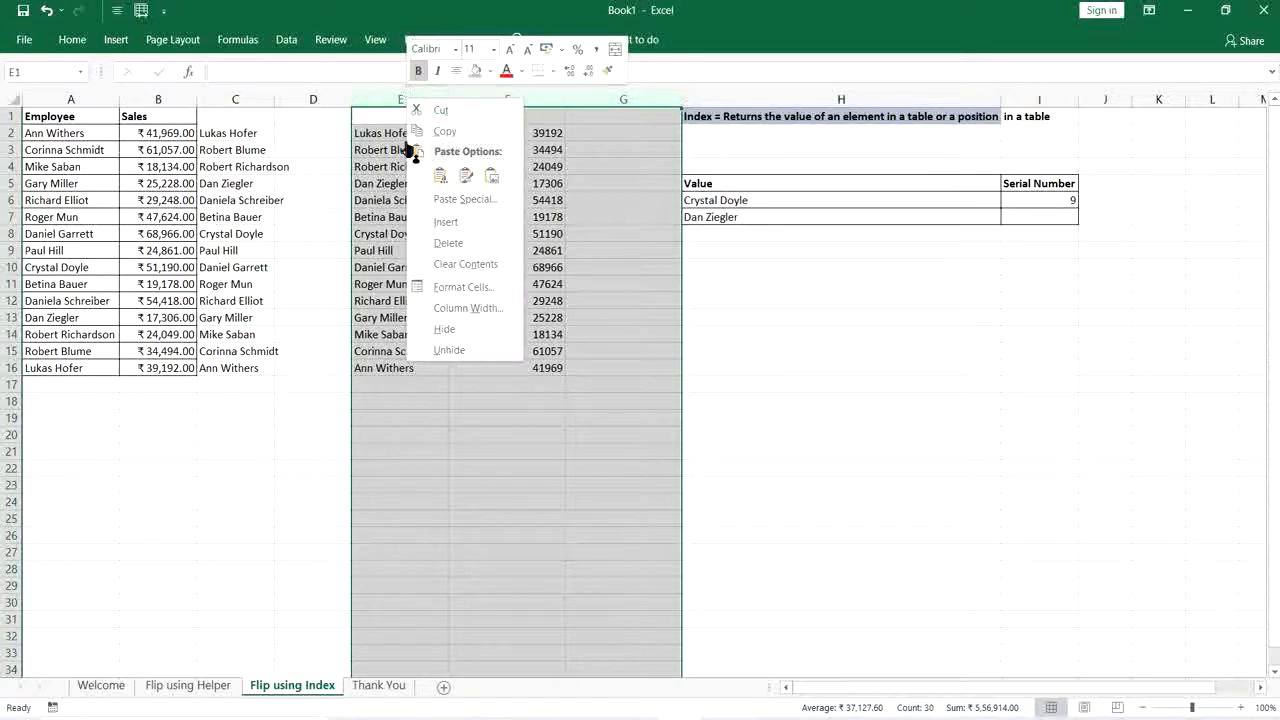
left_click(437, 312)
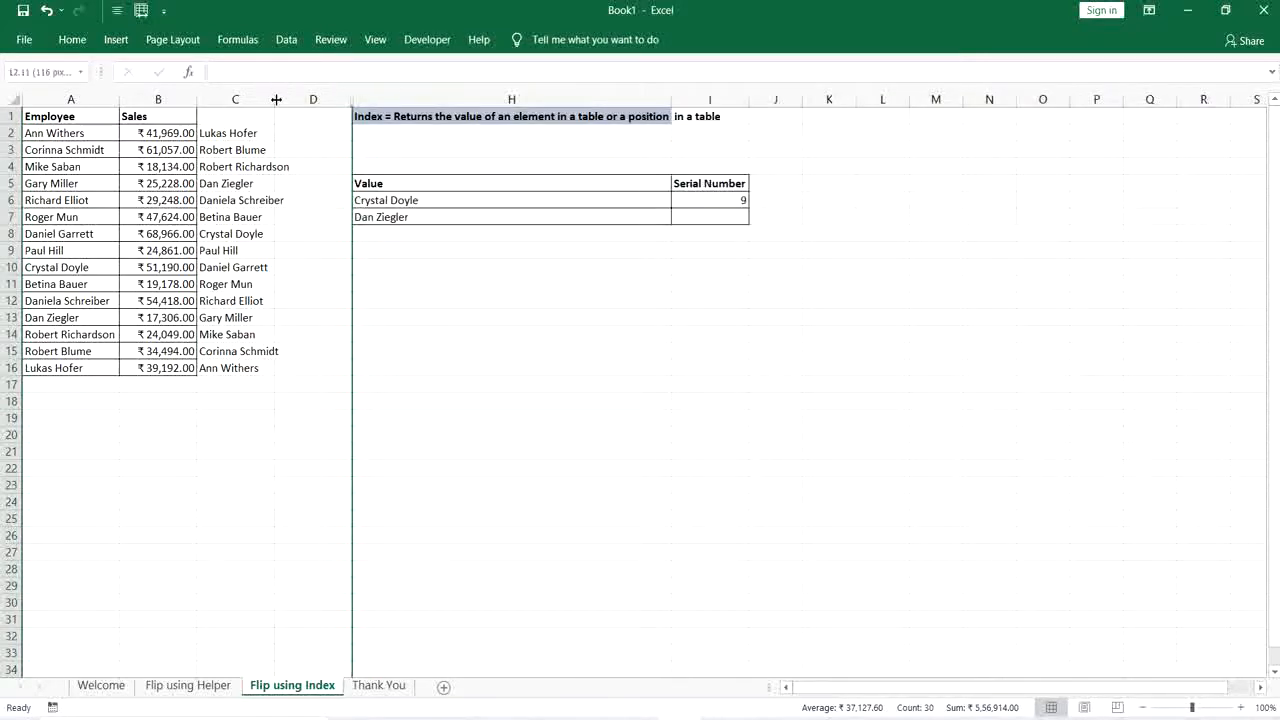
double_click(275, 99)
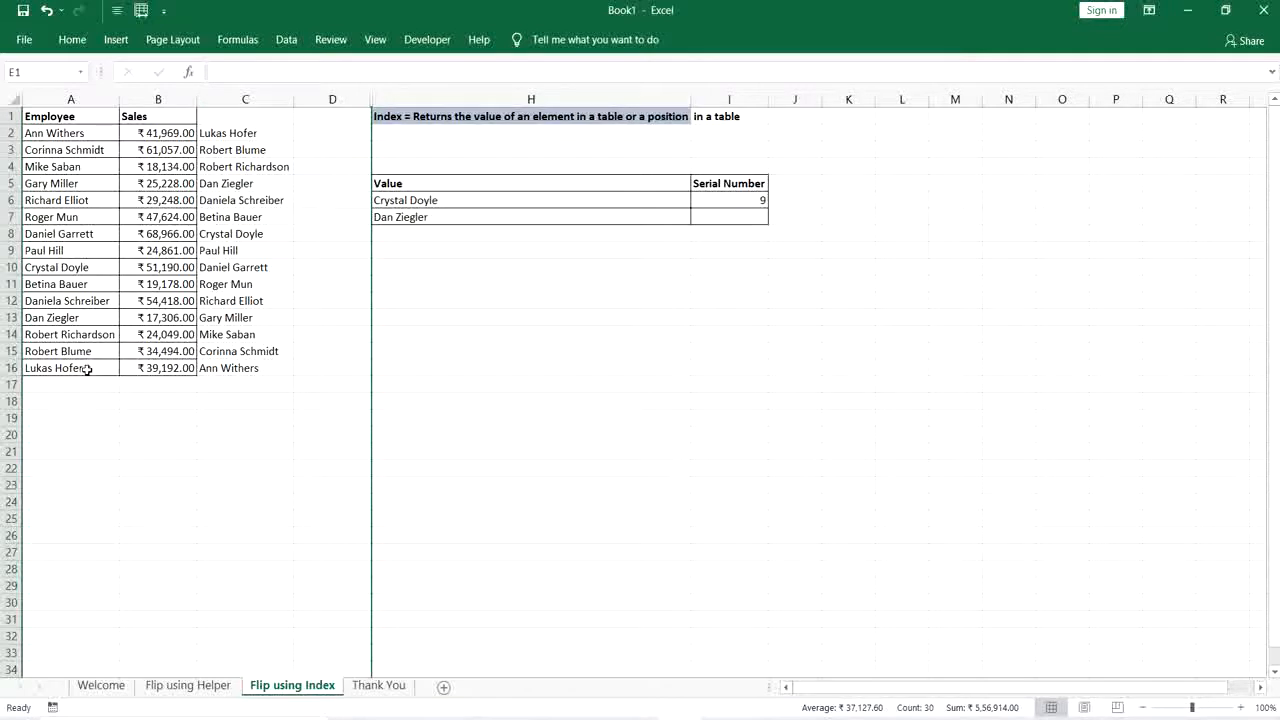
Compare the first flipped names in column C with the last entries of the Employee column
left_click(222, 133)
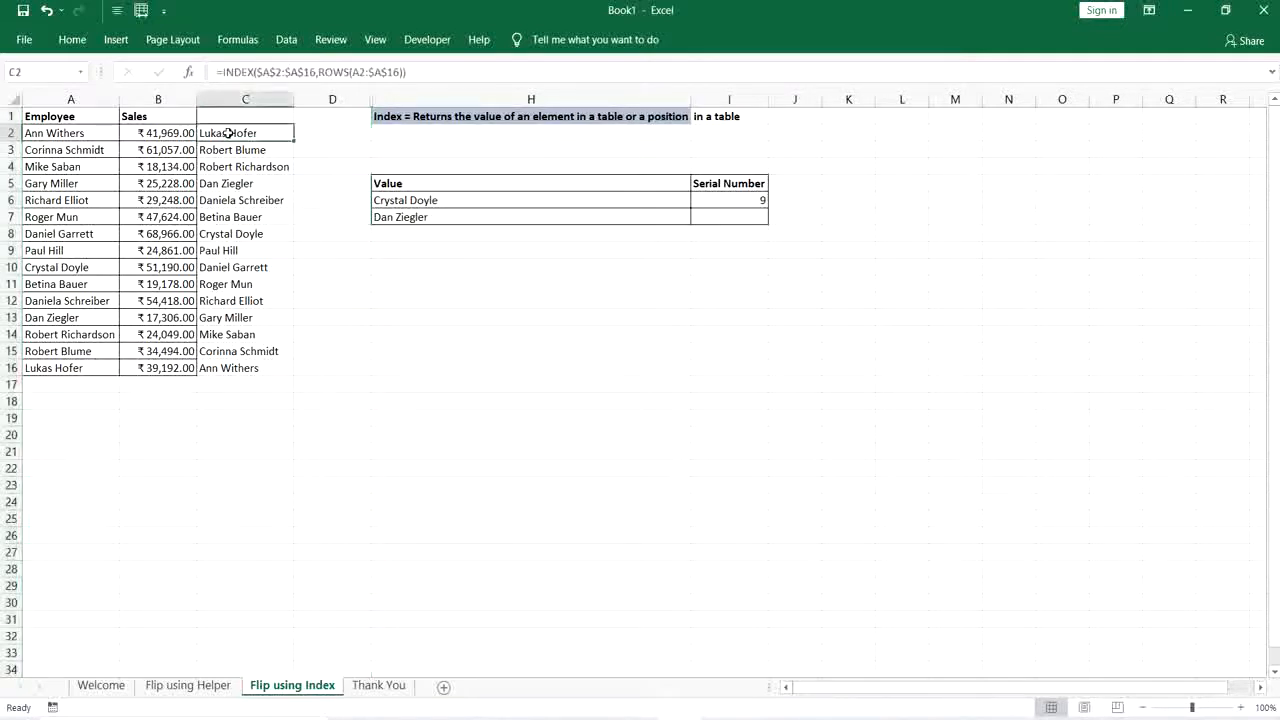
left_click(78, 350)
left_click(104, 334)
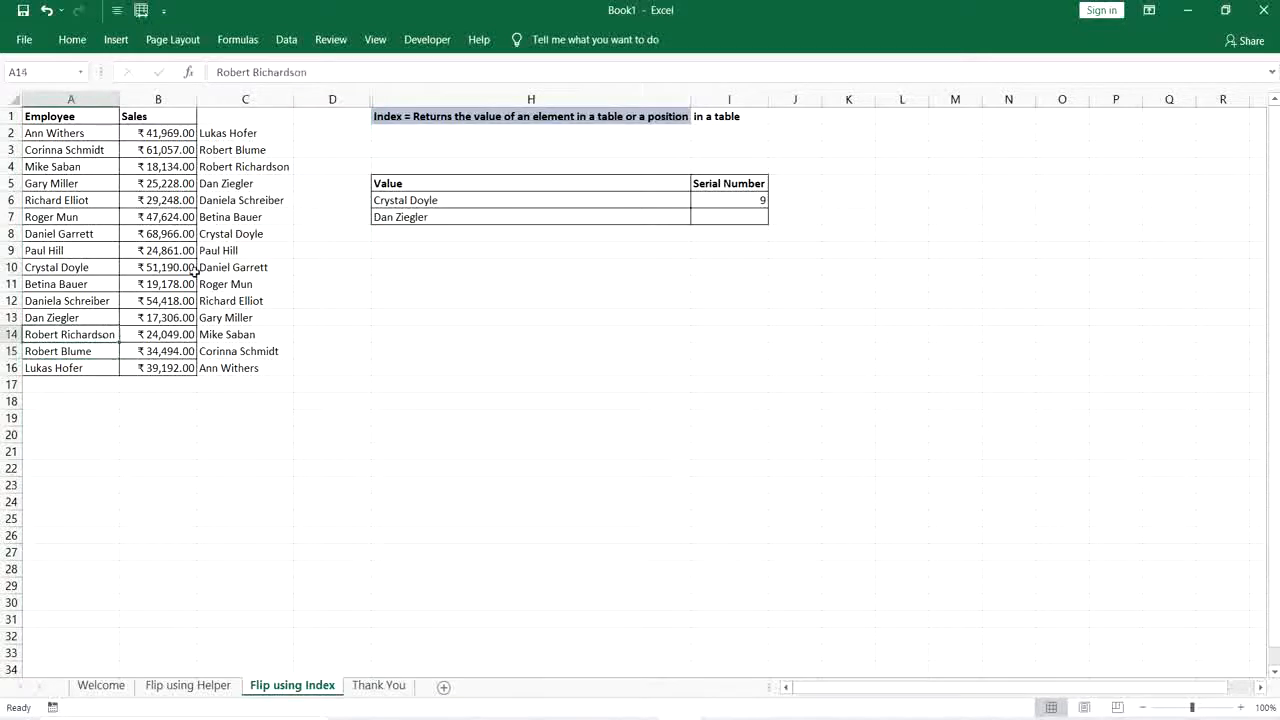
left_click(262, 163)
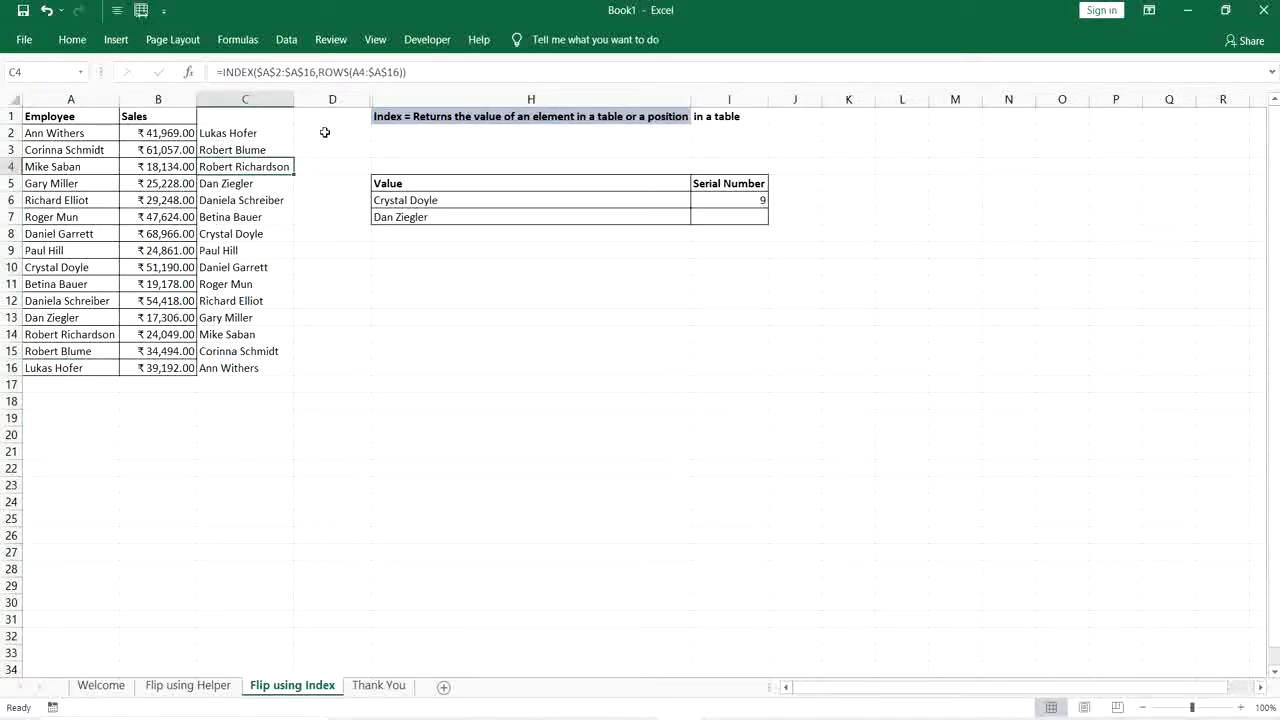
Start an INDEX formula in D2 with the sales range as the absolute array $B$2:$B$16
left_click(323, 136)
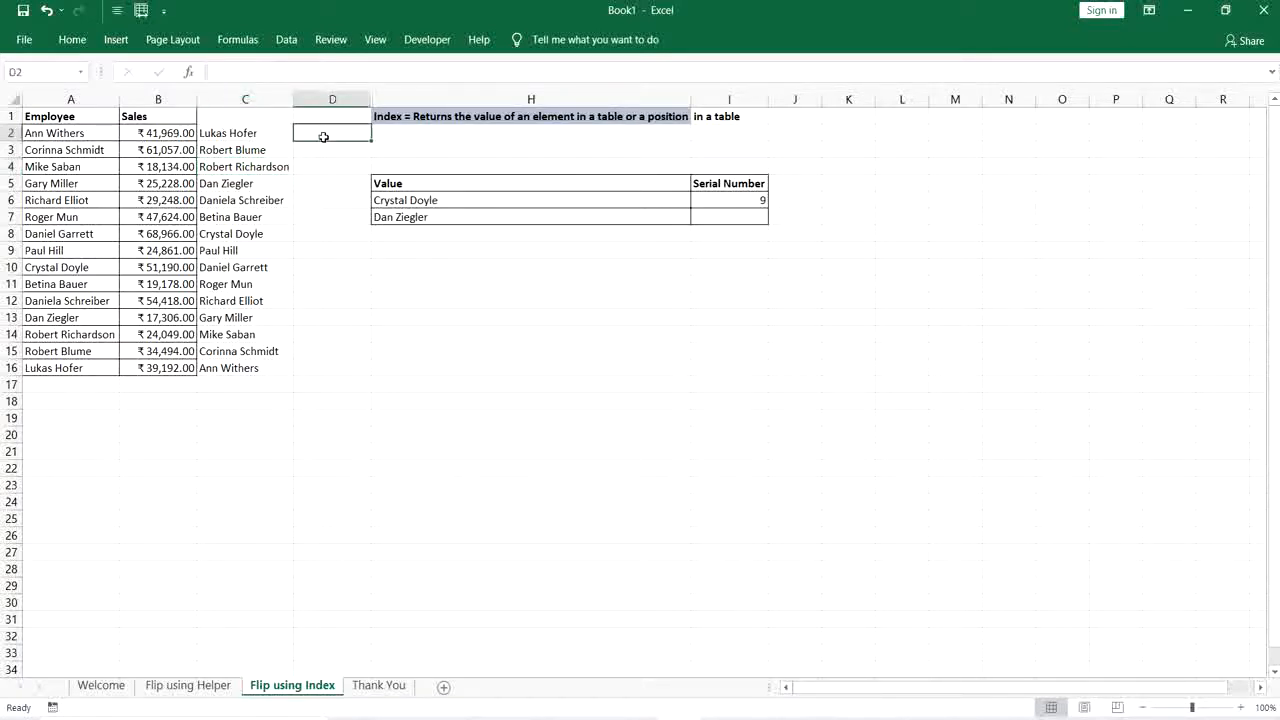
type("=")
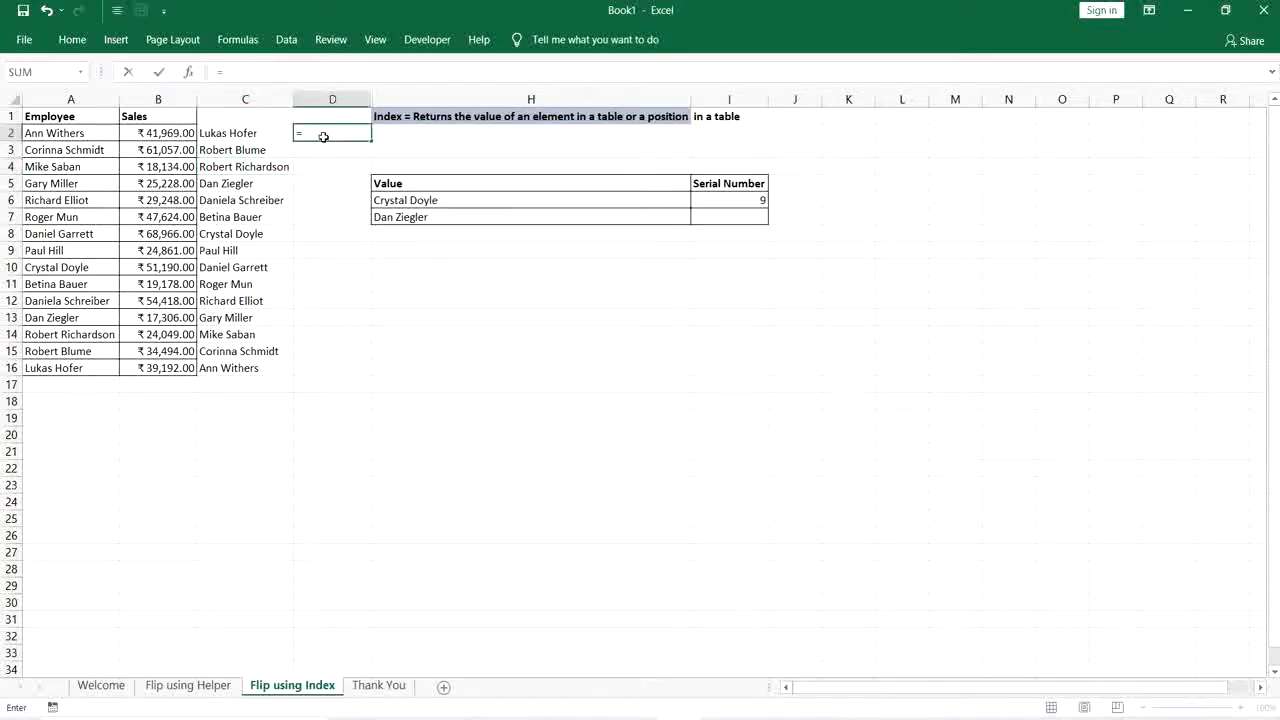
type("ind")
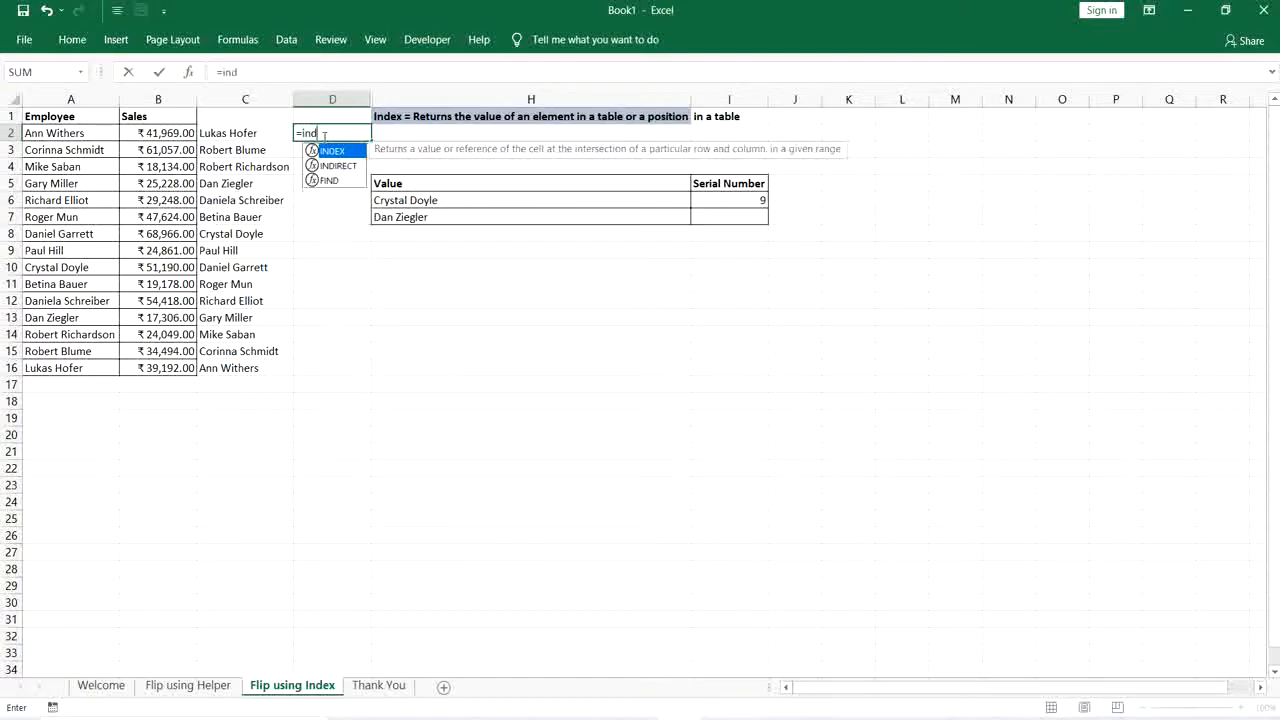
key("Tab")
key("Left")
key("Left")
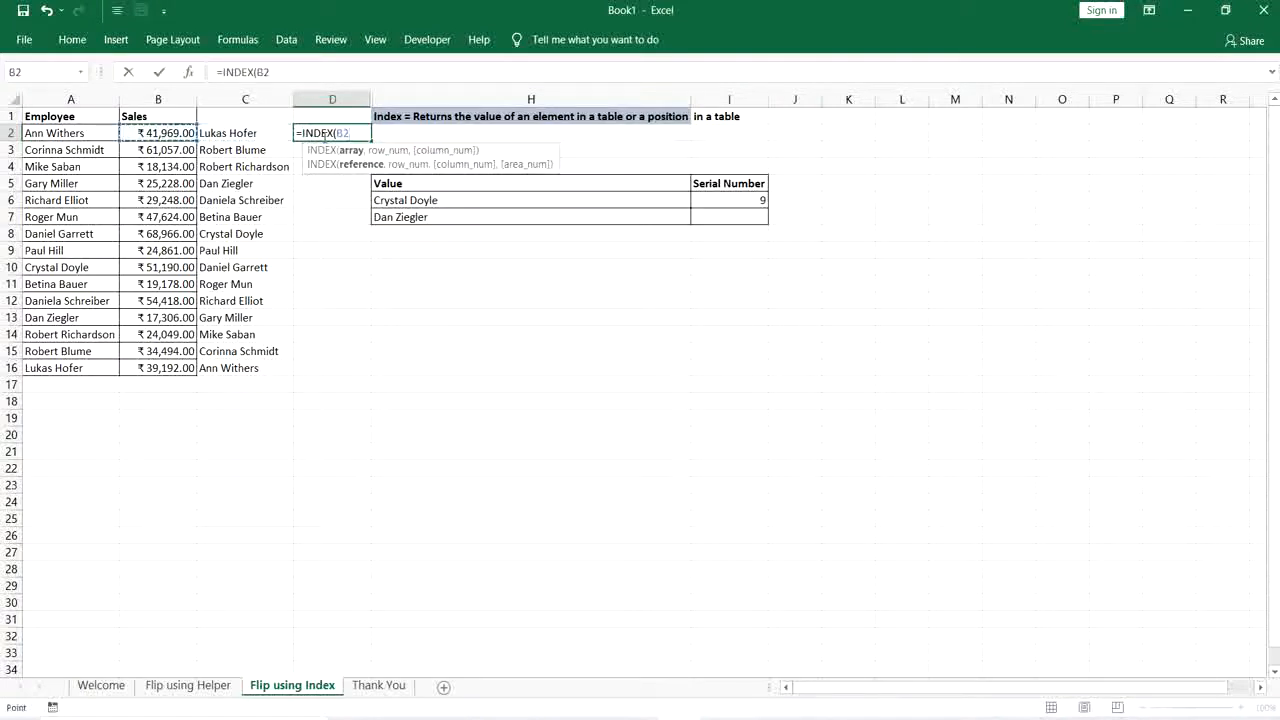
key("ctrl+shift+Down")
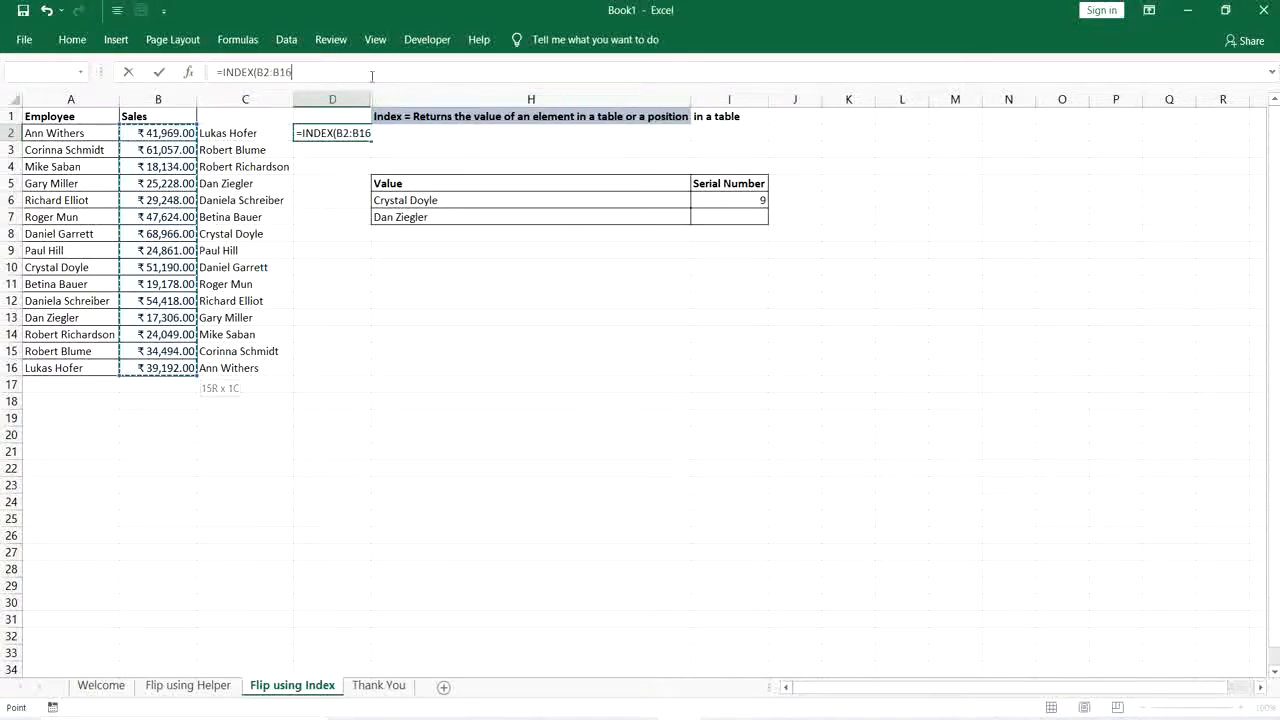
left_click_drag(293, 72, 257, 72)
key("F4")
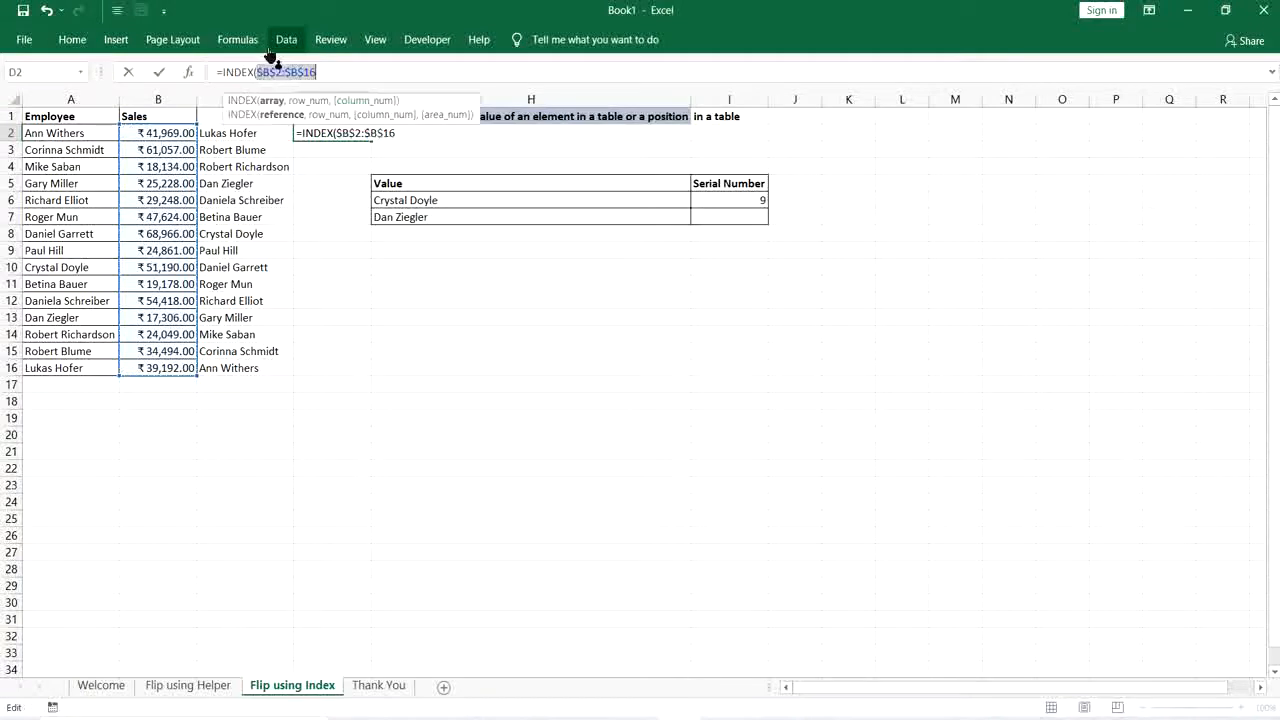
Add ROWS(B2:B16) as the row number argument of the INDEX formula in D2
left_click(321, 70)
type(",R")
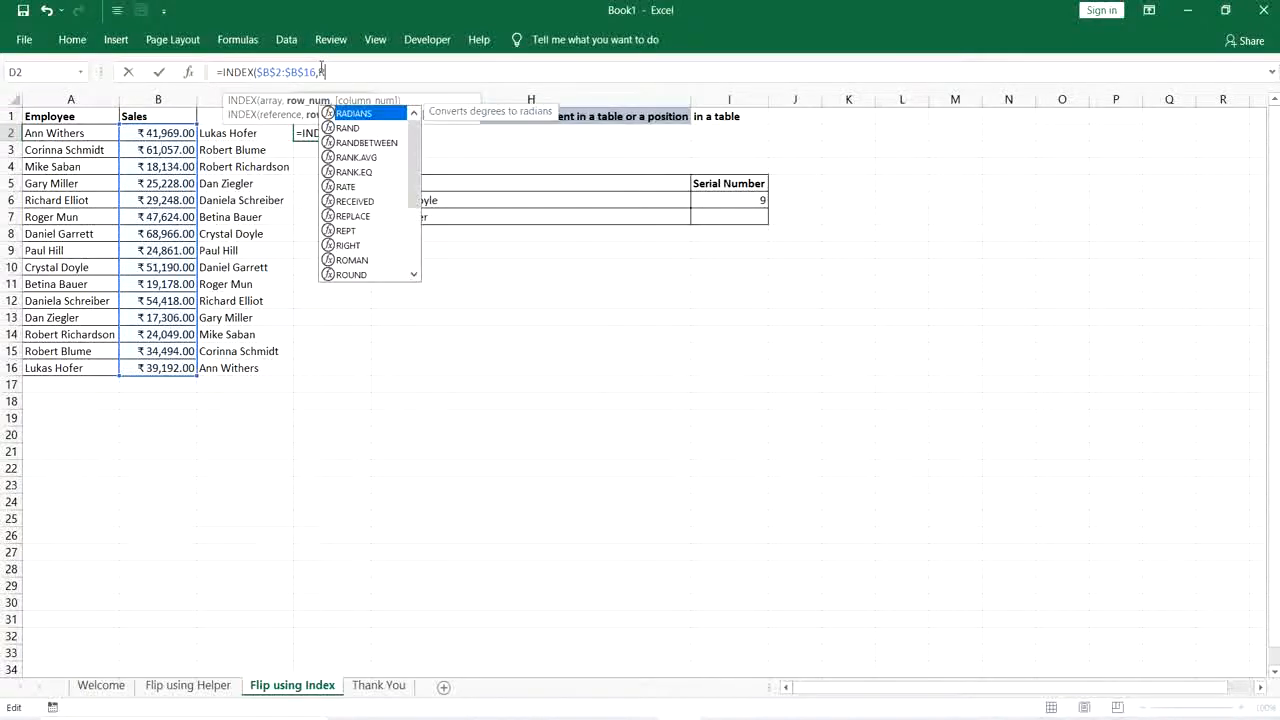
type("ows")
key("Tab")
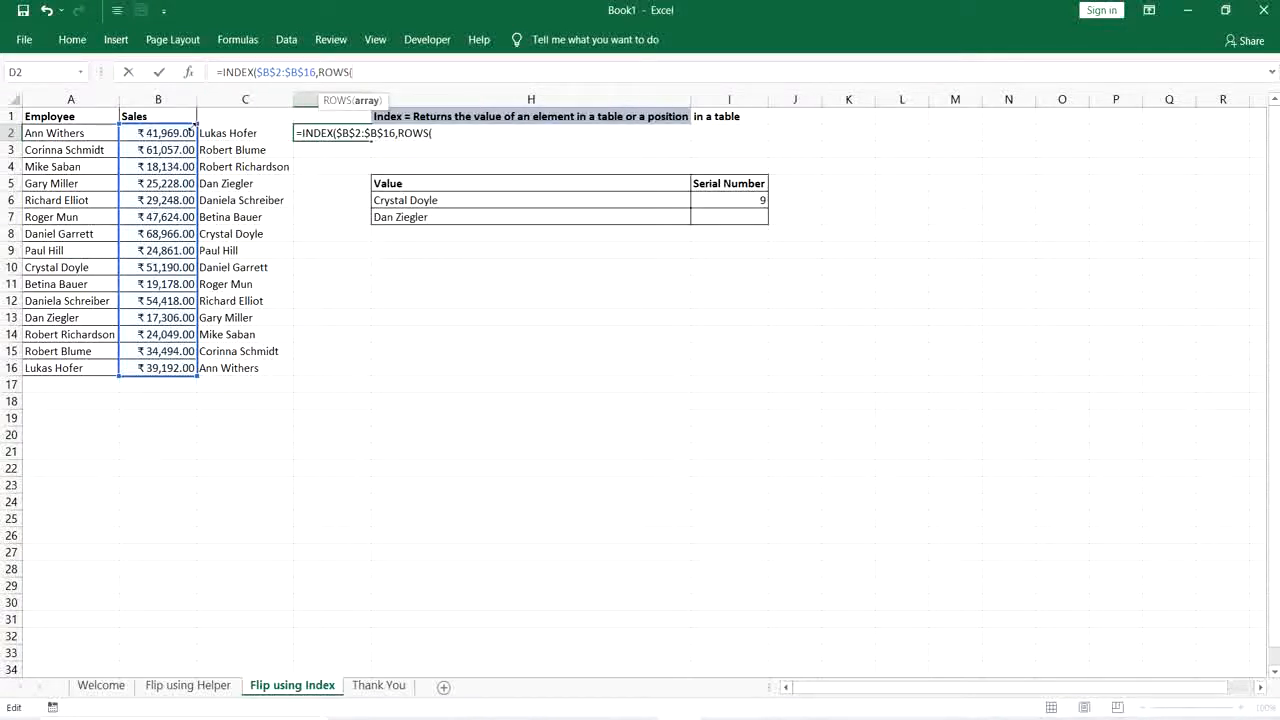
left_click(175, 135)
key("ctrl+shift+Down")
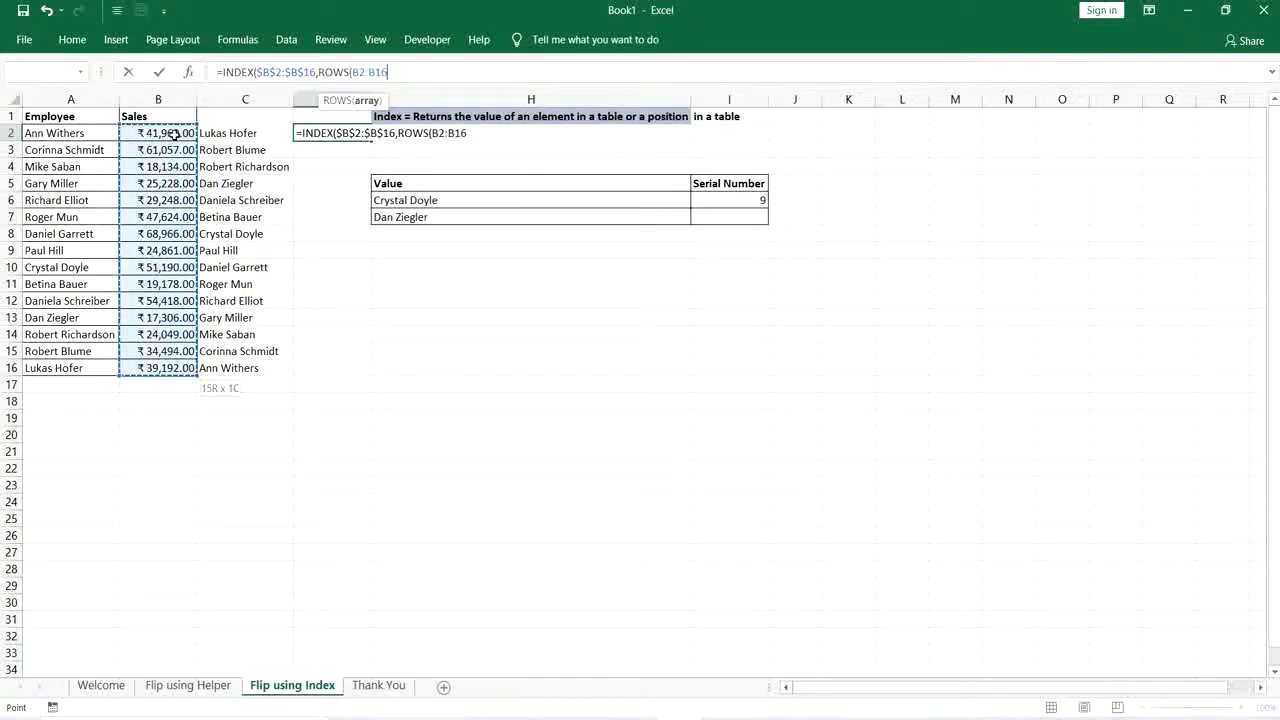
type(")")
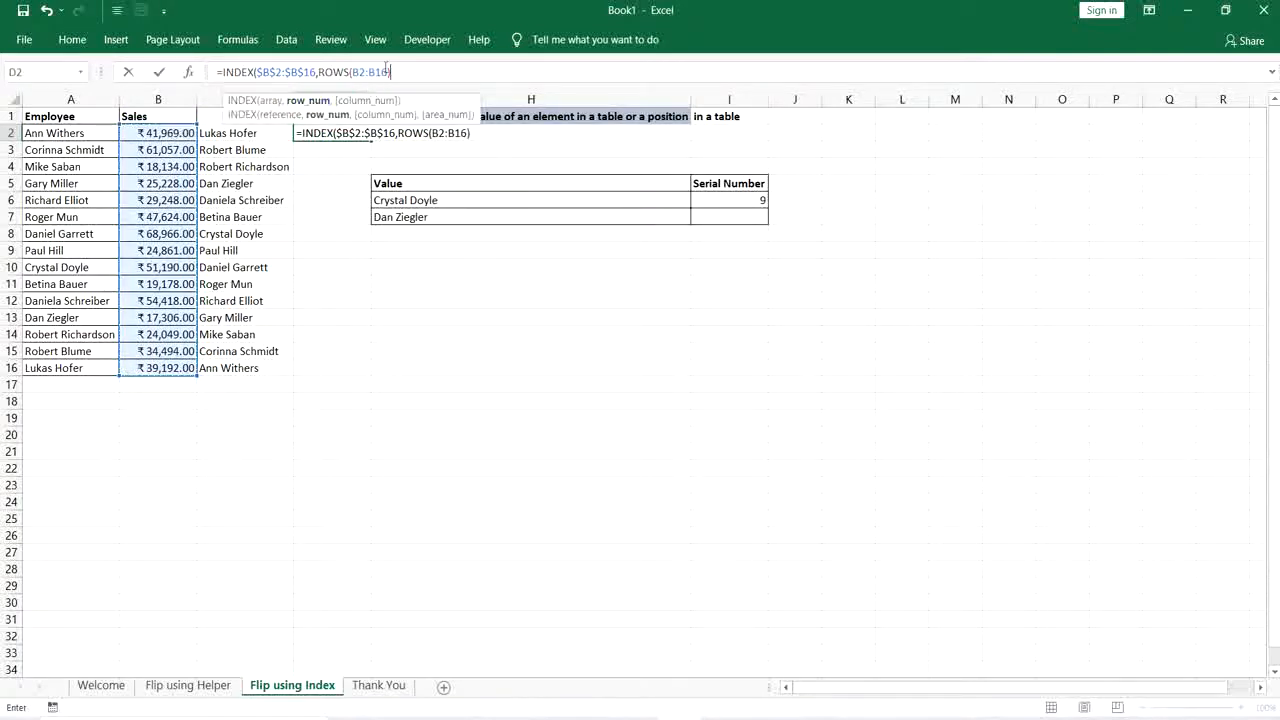
Lock the end of the ROWS range as $B$16, complete the formula and fill it from D2 down to D16
double_click(372, 70)
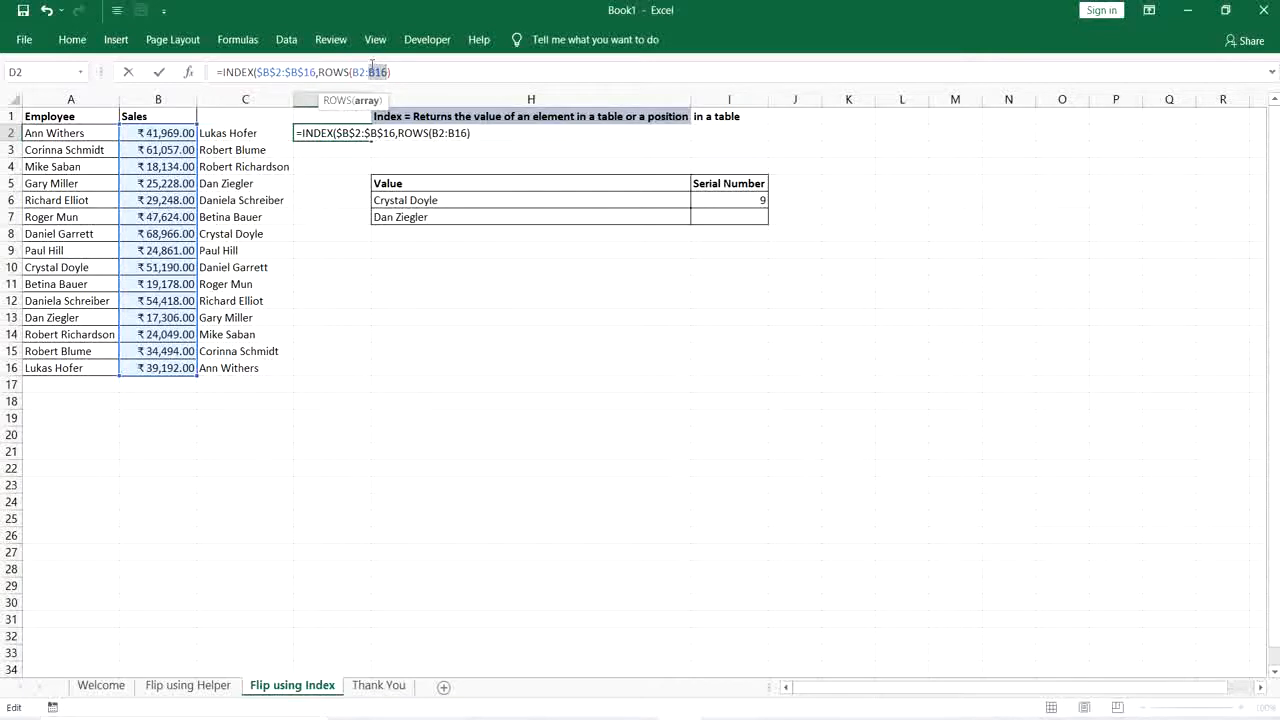
key("F4")
left_click(426, 72)
key("Return")
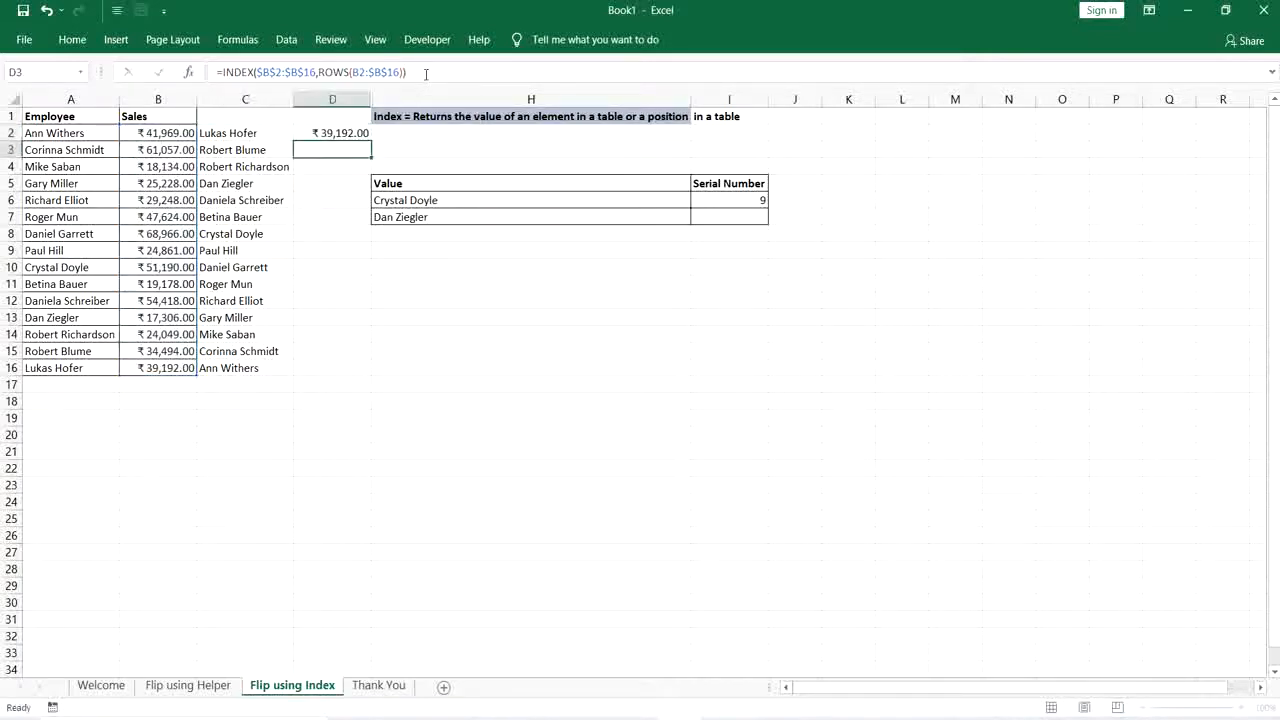
key("Up")
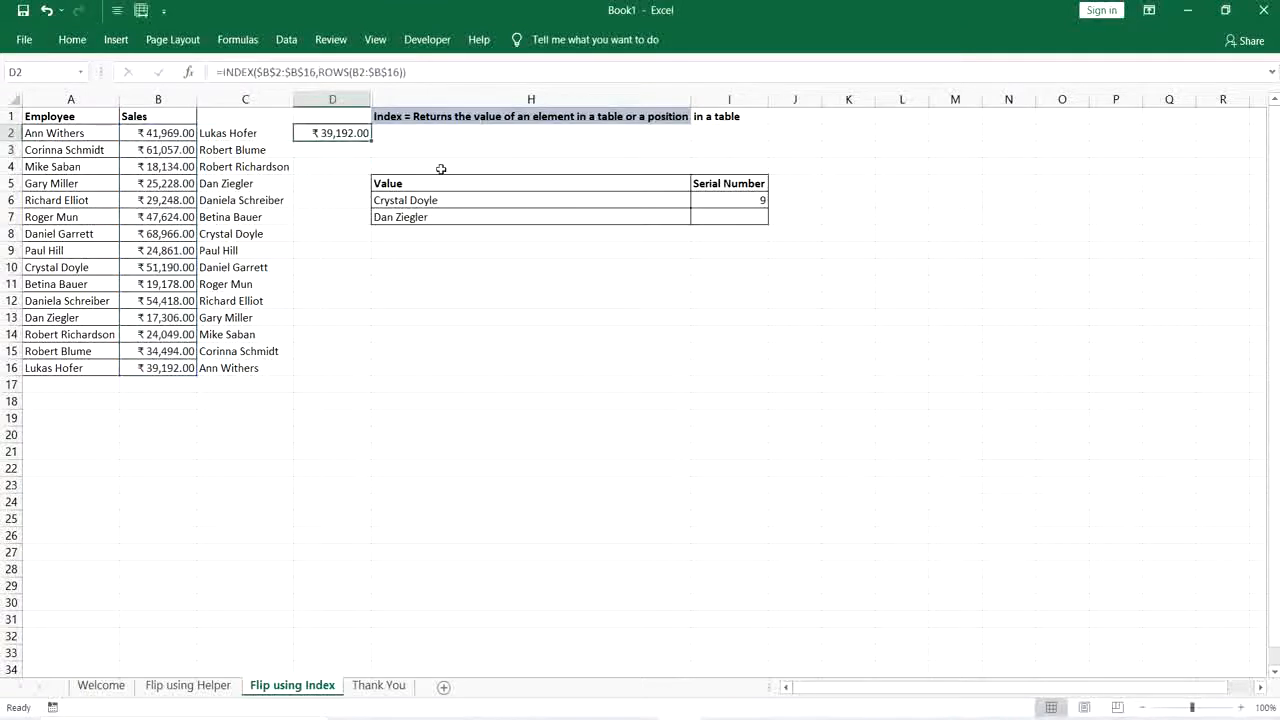
double_click(371, 140)
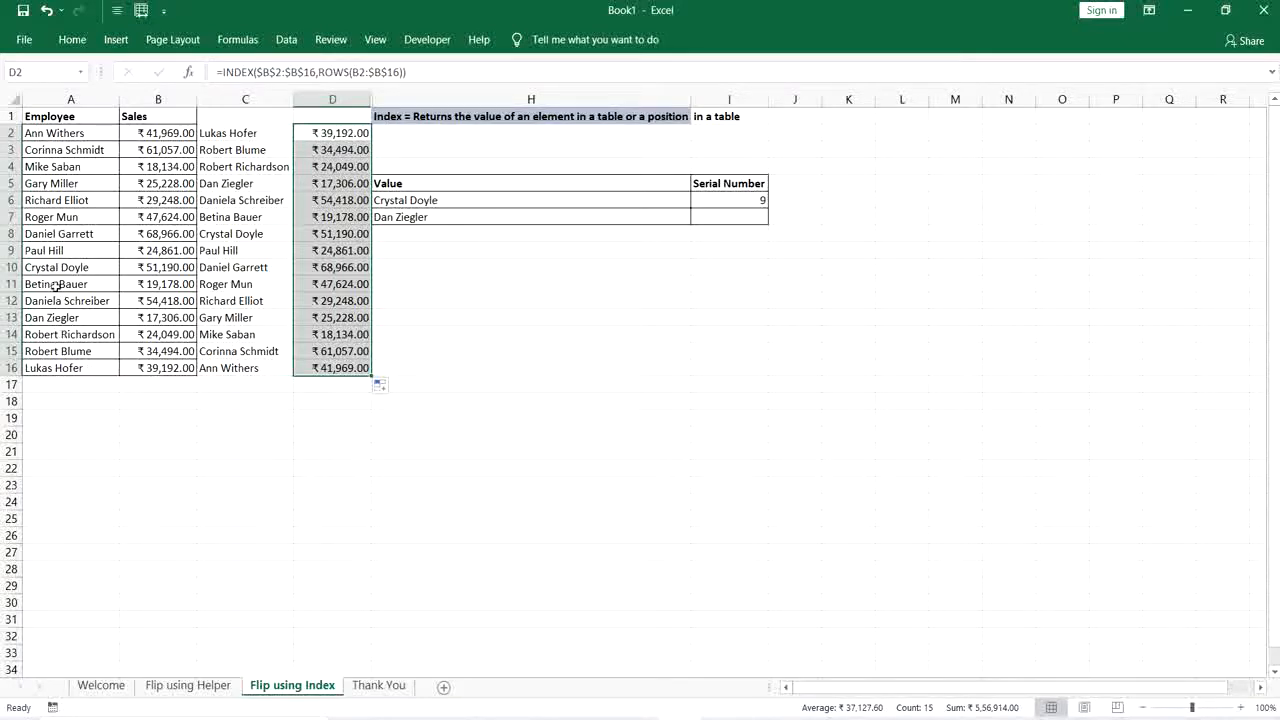
Compare the positions of employees in rows 5, 9 and 13 between the original and flipped lists
left_click(54, 256)
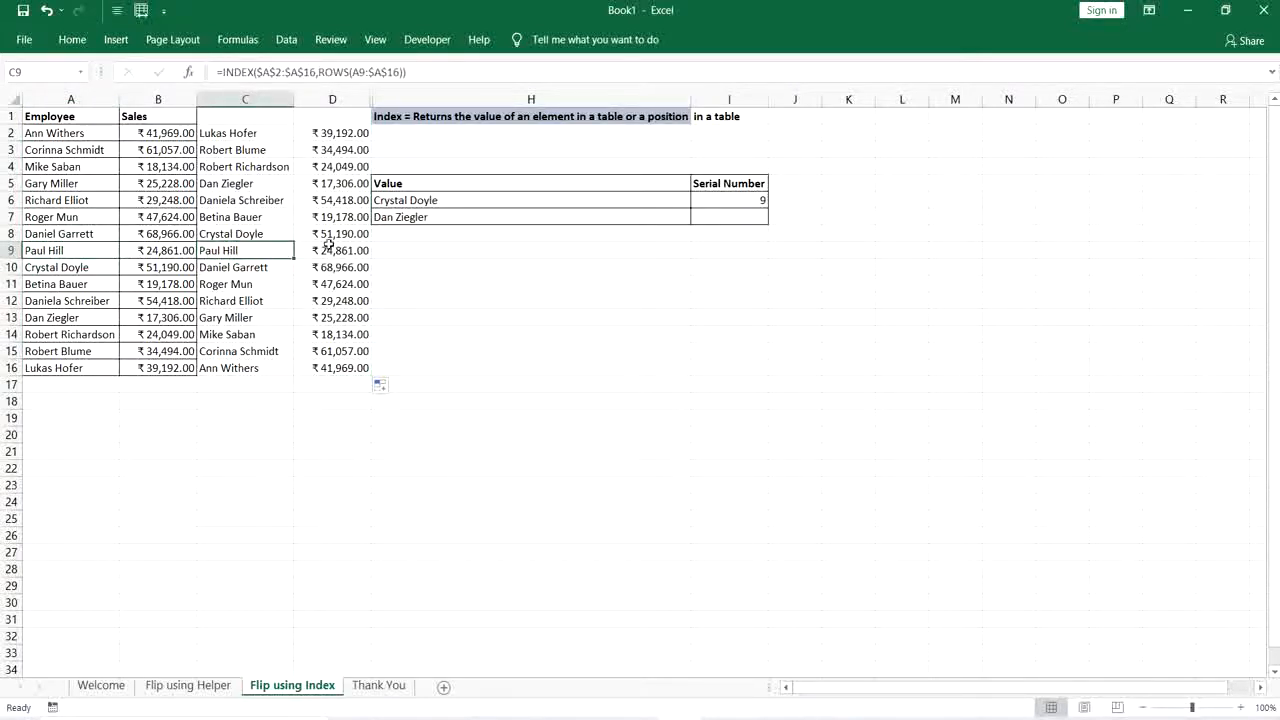
left_click(107, 177)
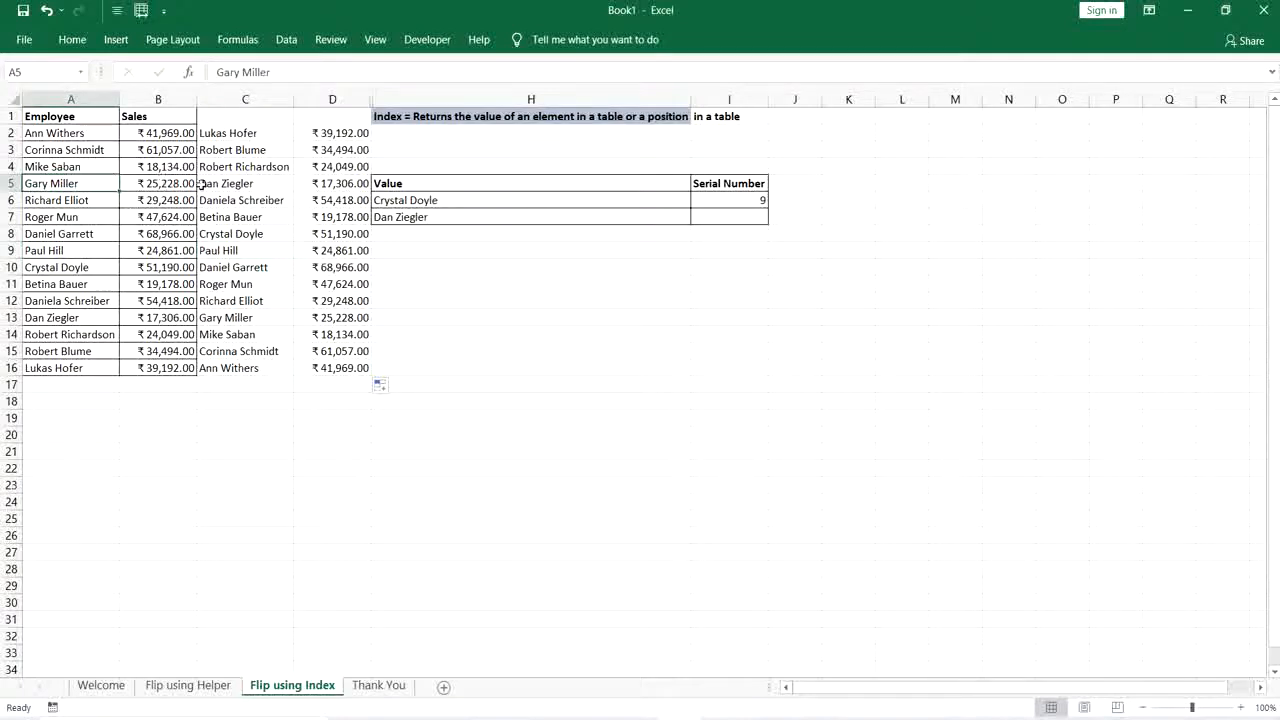
left_click(250, 317)
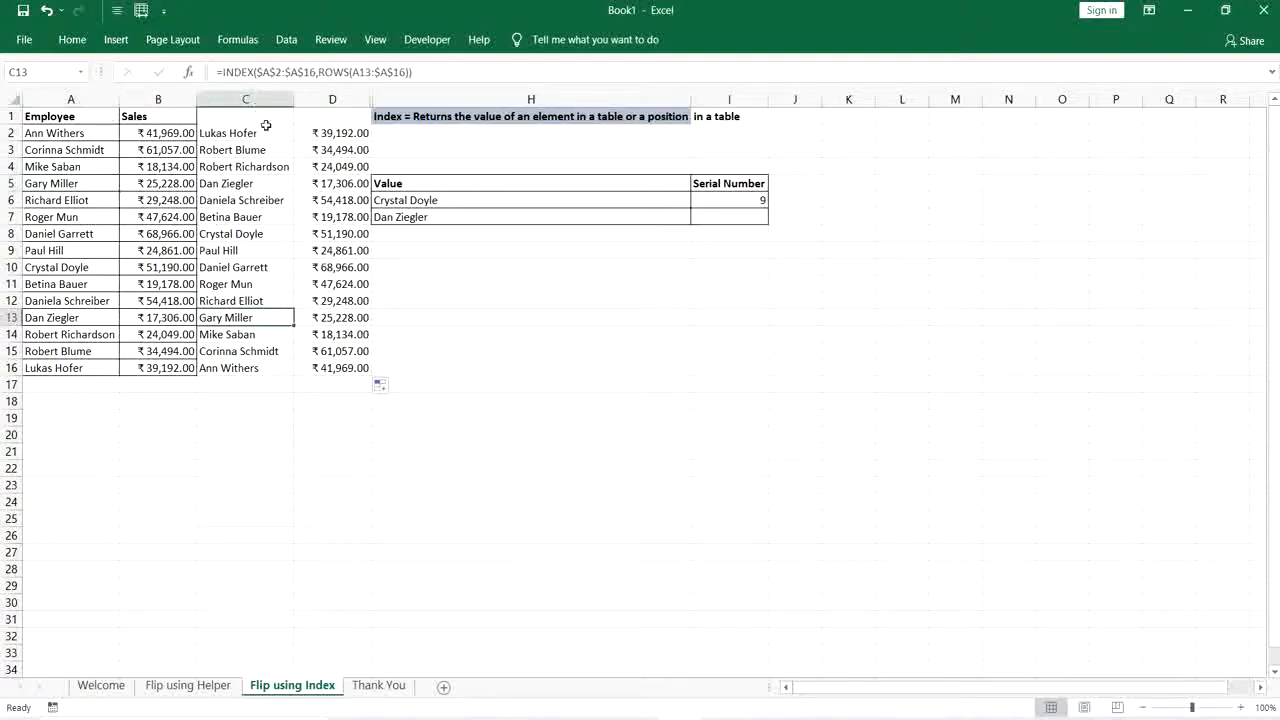
Try to apply borders to the original and flipped data in A1:D16
left_click(87, 115)
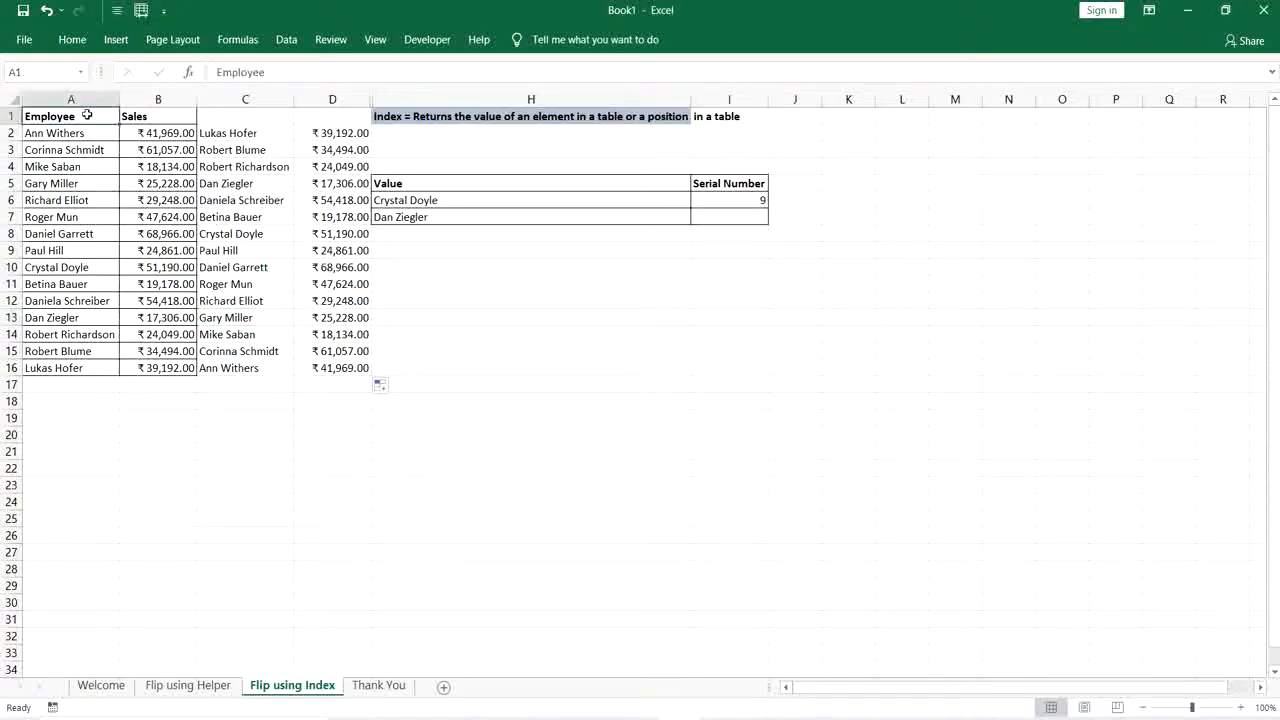
key("shift+Right")
key("shift+Right")
key("shift+Right")
key("ctrl+shift+Down")
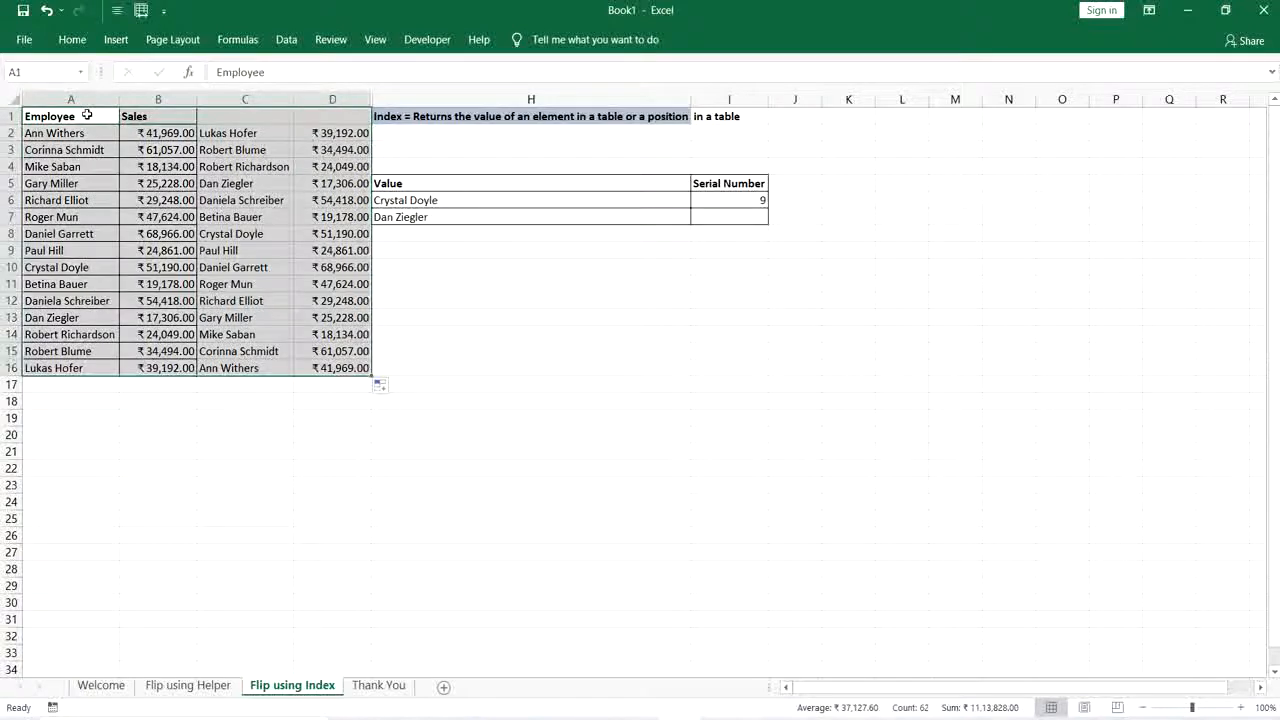
key("alt")
key("h")
key("b")
key("Escape")
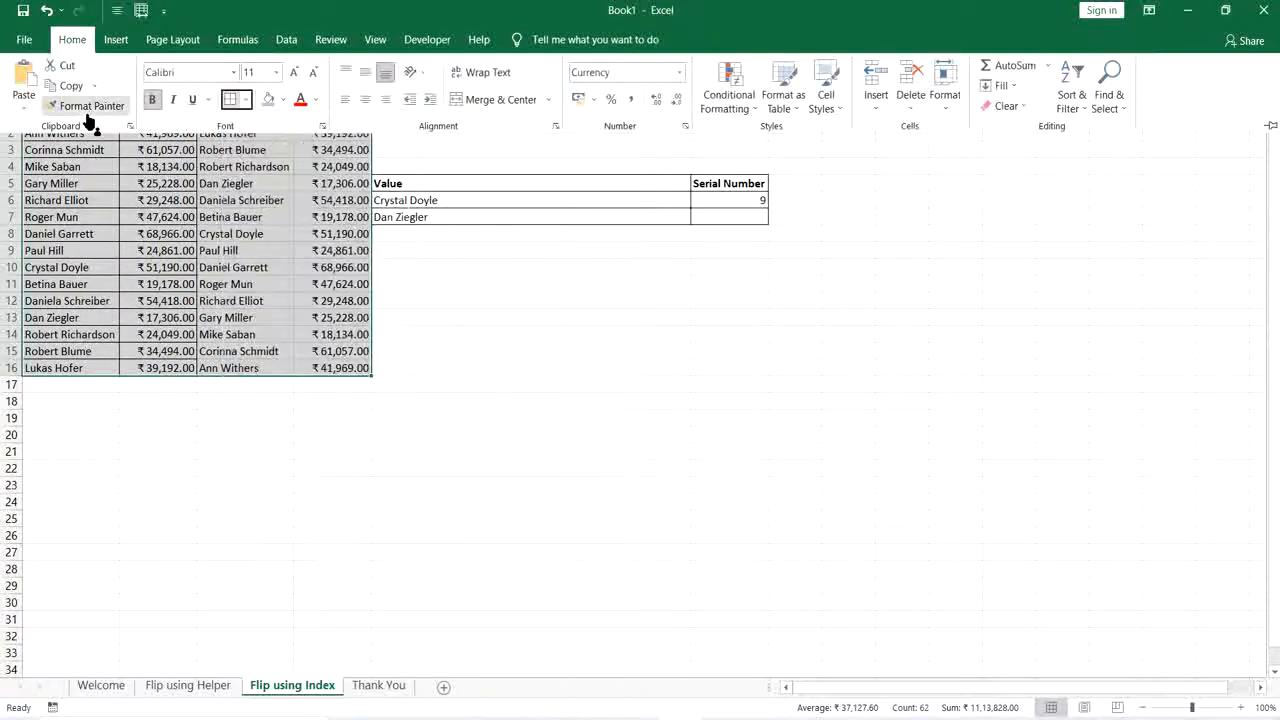
key("Escape")
key("Escape")
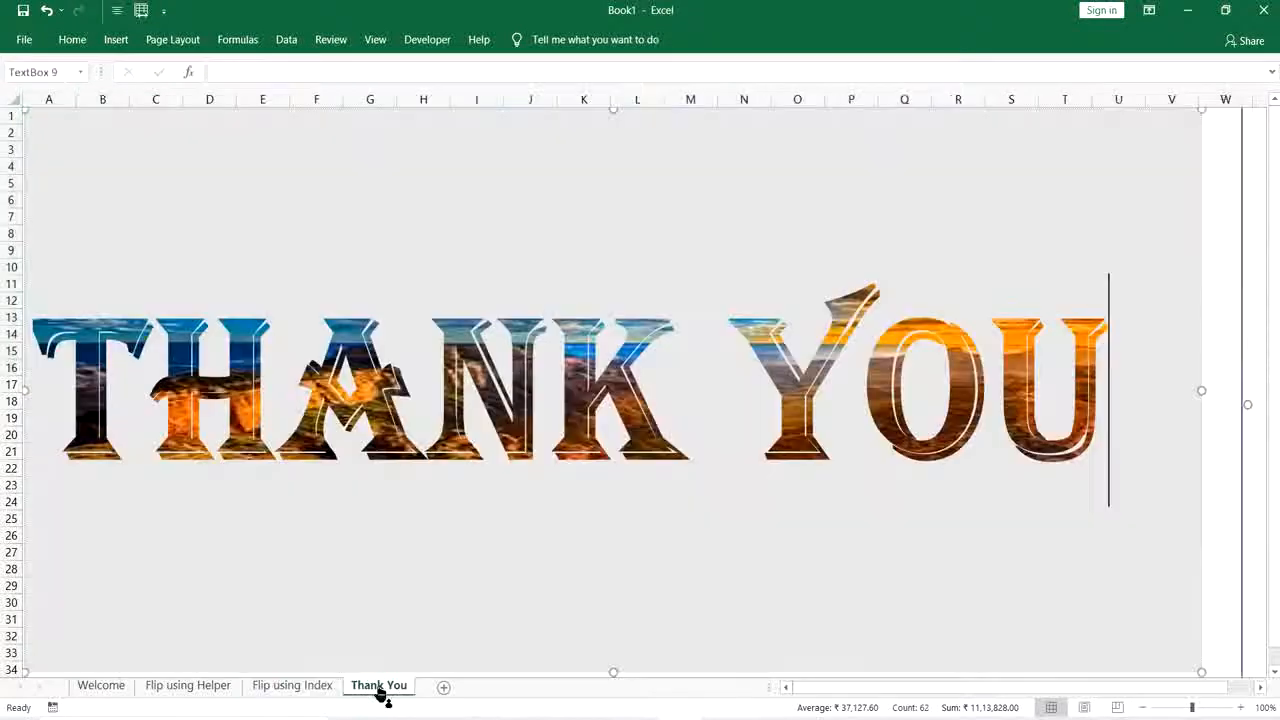
Switch to the Thank You sheet
left_click(380, 688)
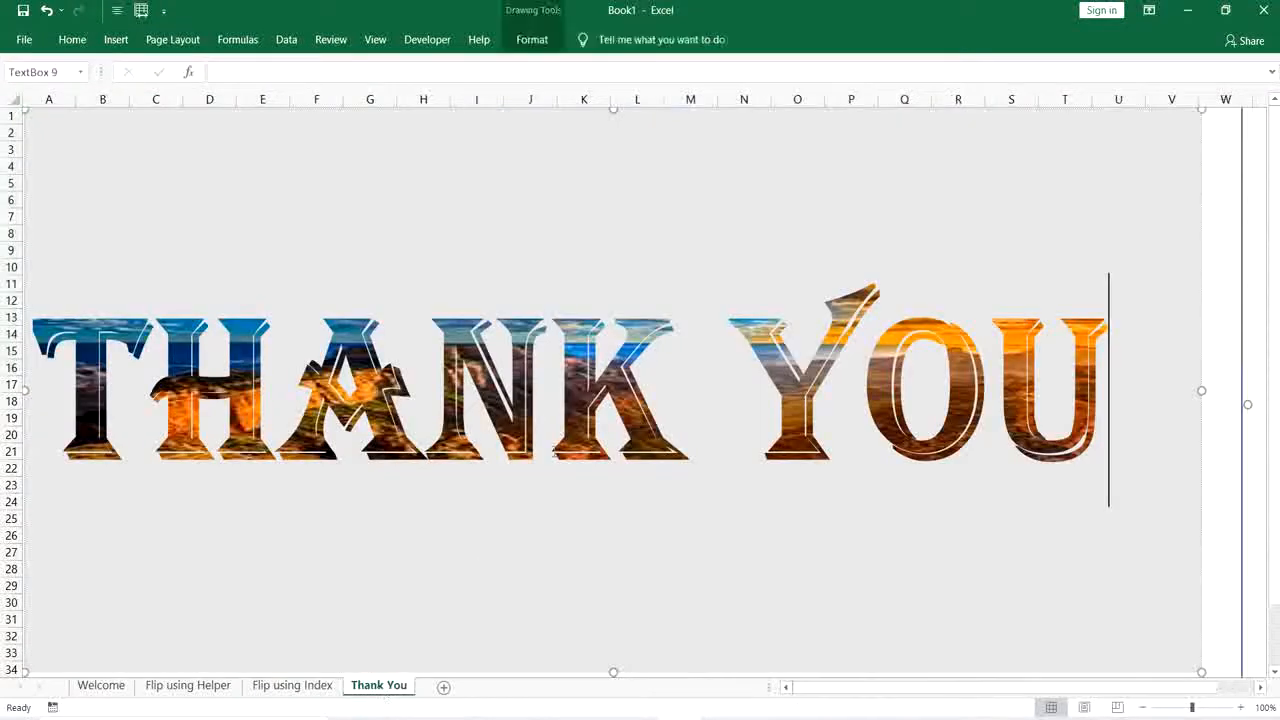